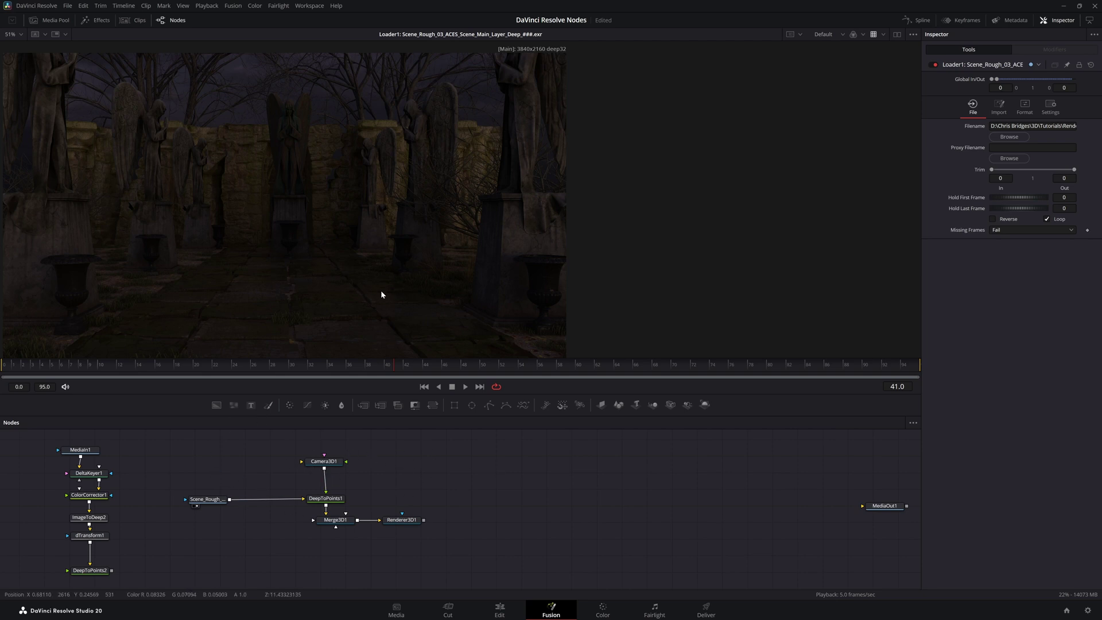
# Review the settings of the Camera3D1, DeepToPoints1, Merge3D1 and Renderer3D1 nodes.
pyautogui.moveTo(269, 446); pyautogui.dragTo(441, 545)
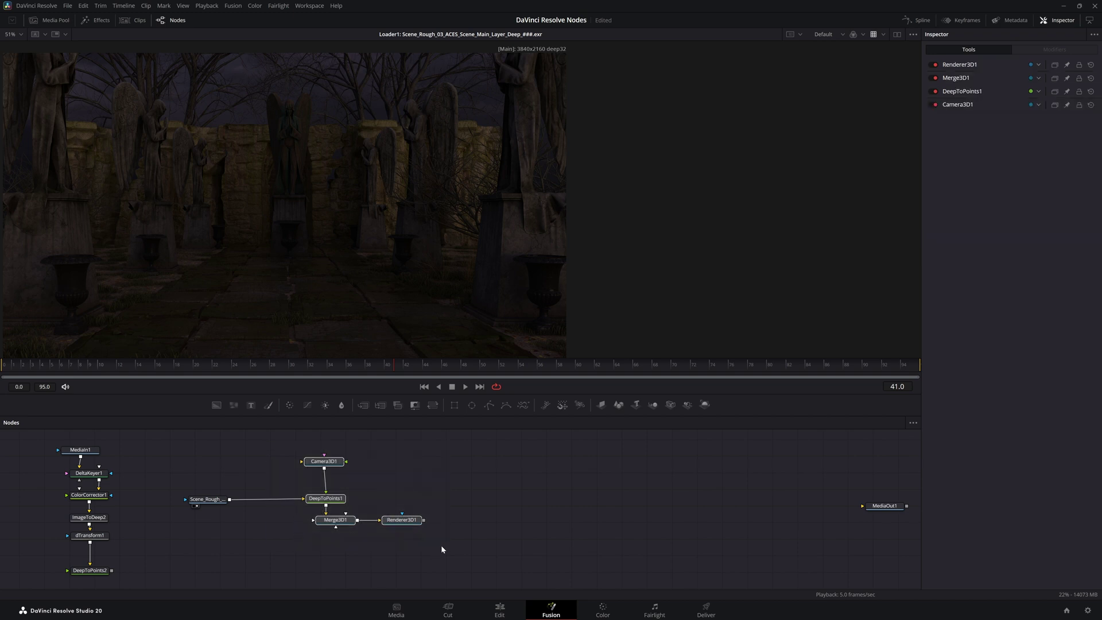
pyautogui.click(335, 500)
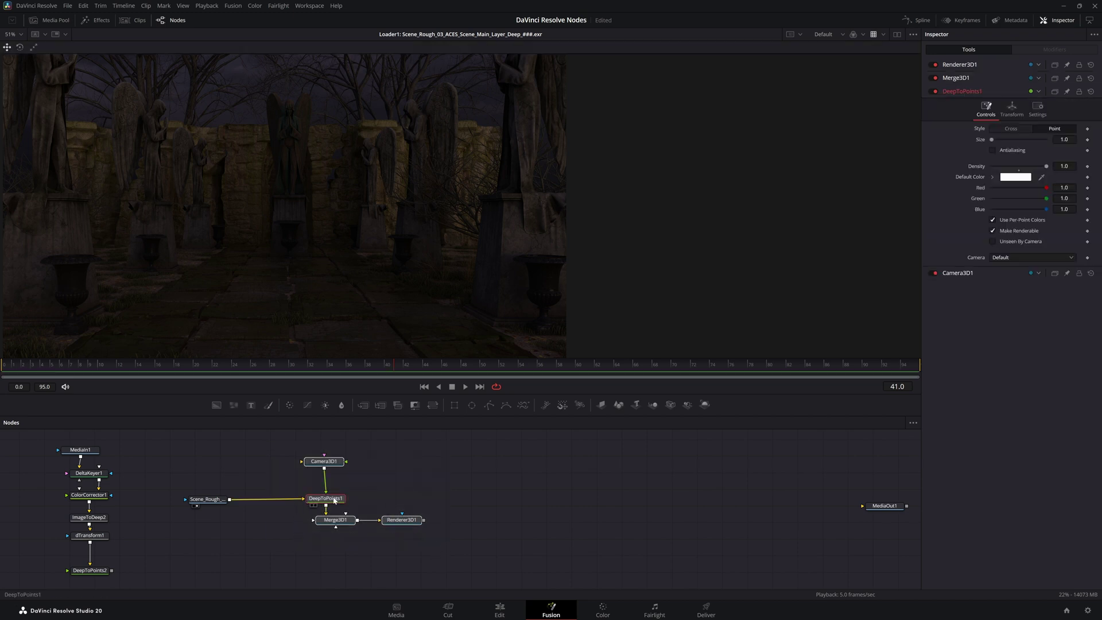
pyautogui.click(328, 464)
pyautogui.click(338, 525)
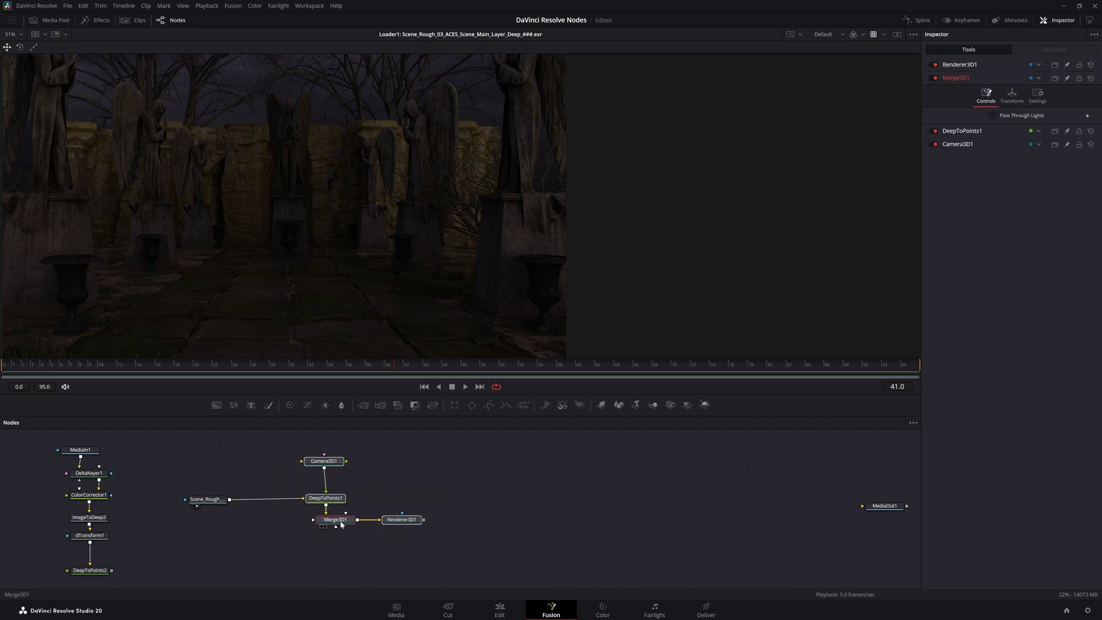
pyautogui.click(406, 525)
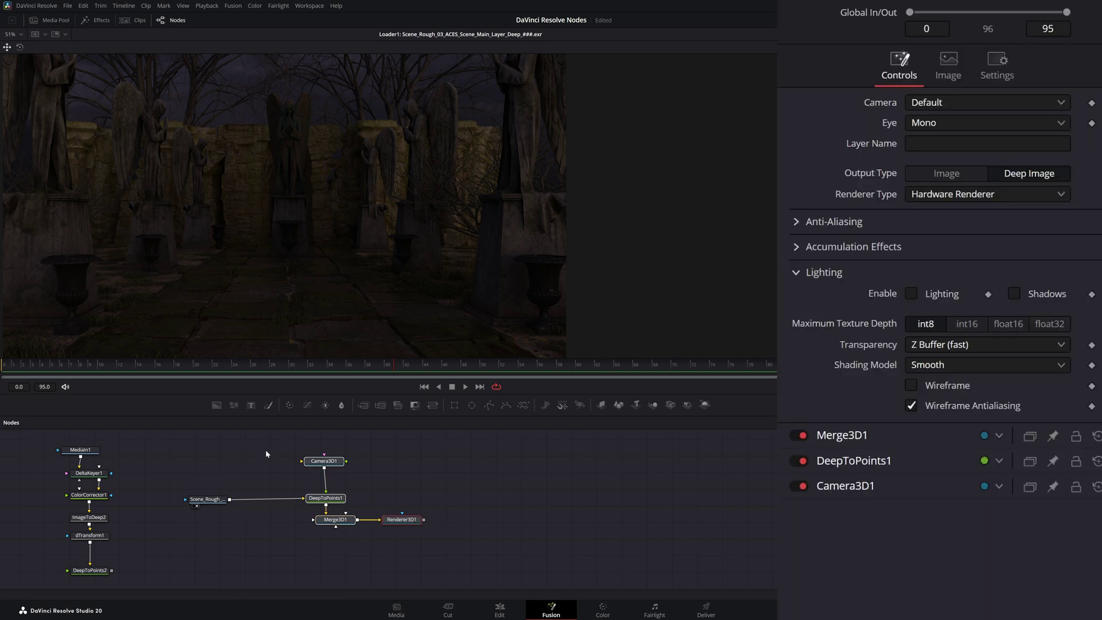
pyautogui.moveTo(265, 449); pyautogui.dragTo(450, 559)
pyautogui.click(380, 492)
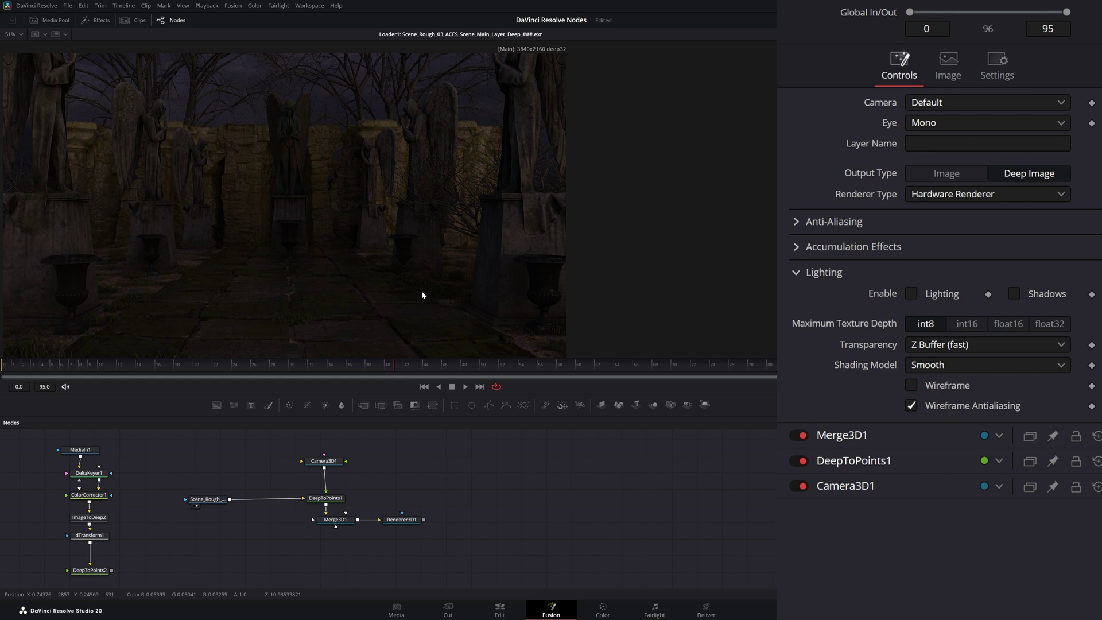
pyautogui.moveTo(281, 452); pyautogui.dragTo(434, 543)
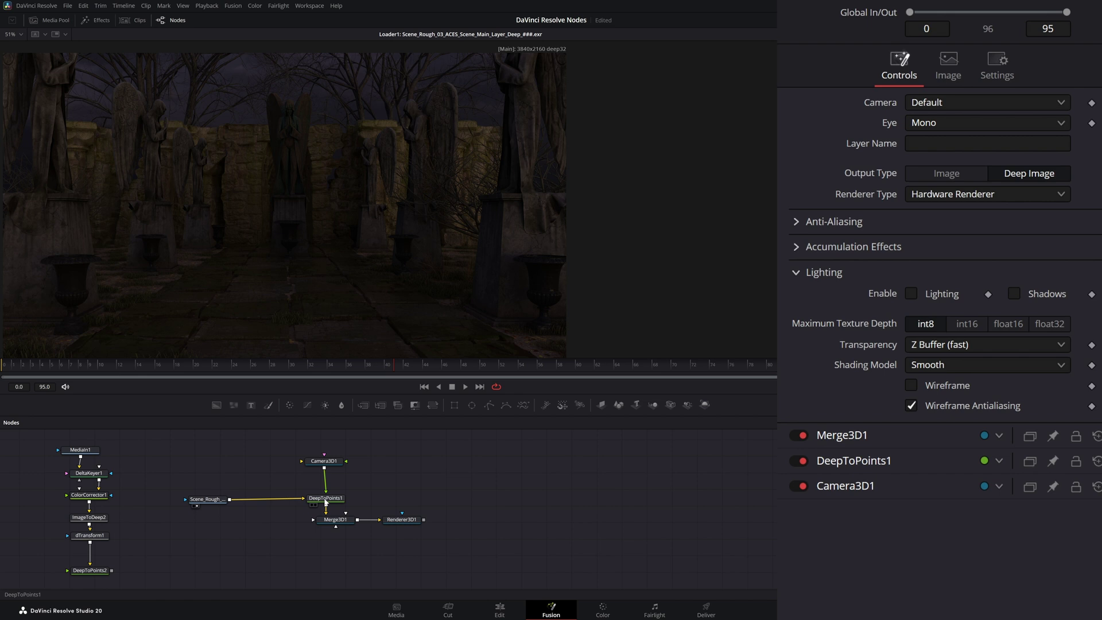
# Show DeepToPoints1 in the viewer and inspect the scene's point cloud from another angle.
pyautogui.moveTo(211, 501); pyautogui.dragTo(231, 501)
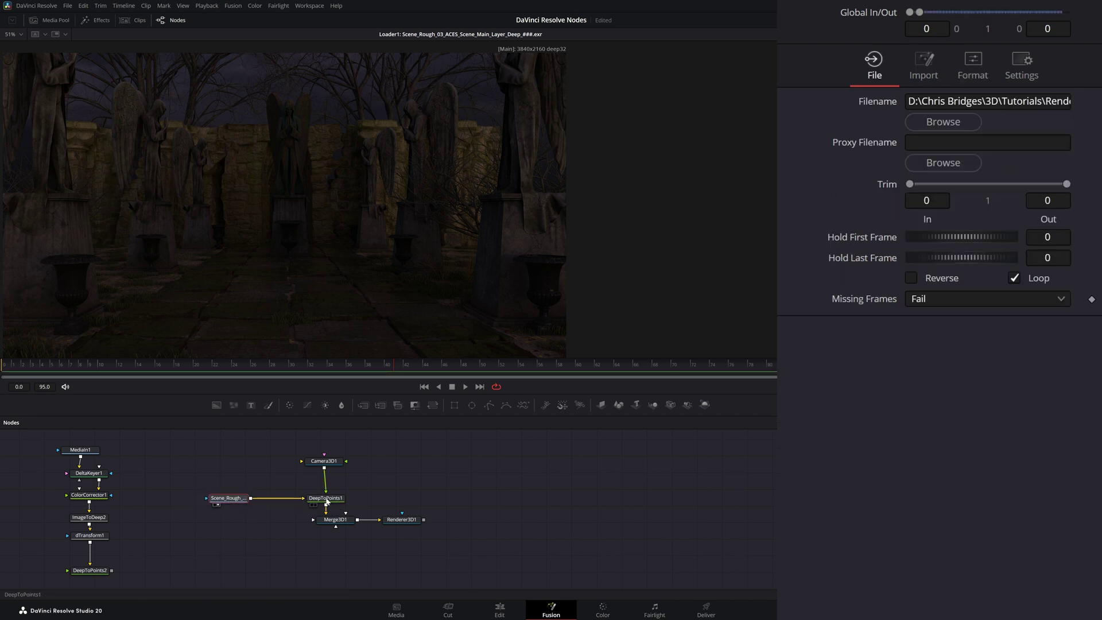
pyautogui.moveTo(327, 502); pyautogui.dragTo(322, 300)
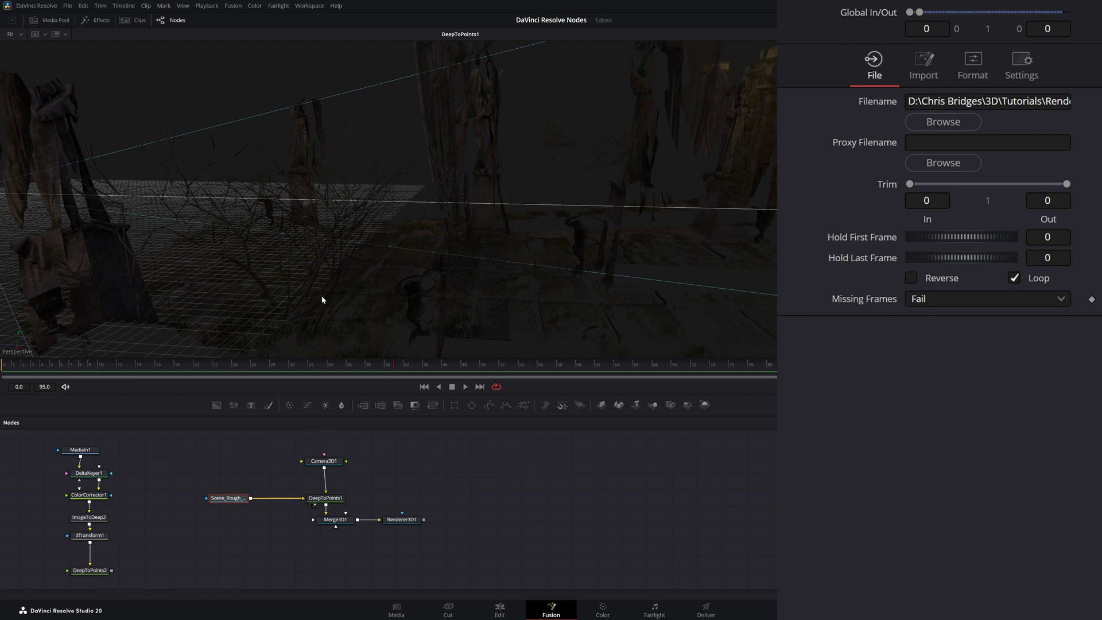
pyautogui.moveTo(410, 308); pyautogui.dragTo(430, 297)
pyautogui.scroll(-5, 440, 281)
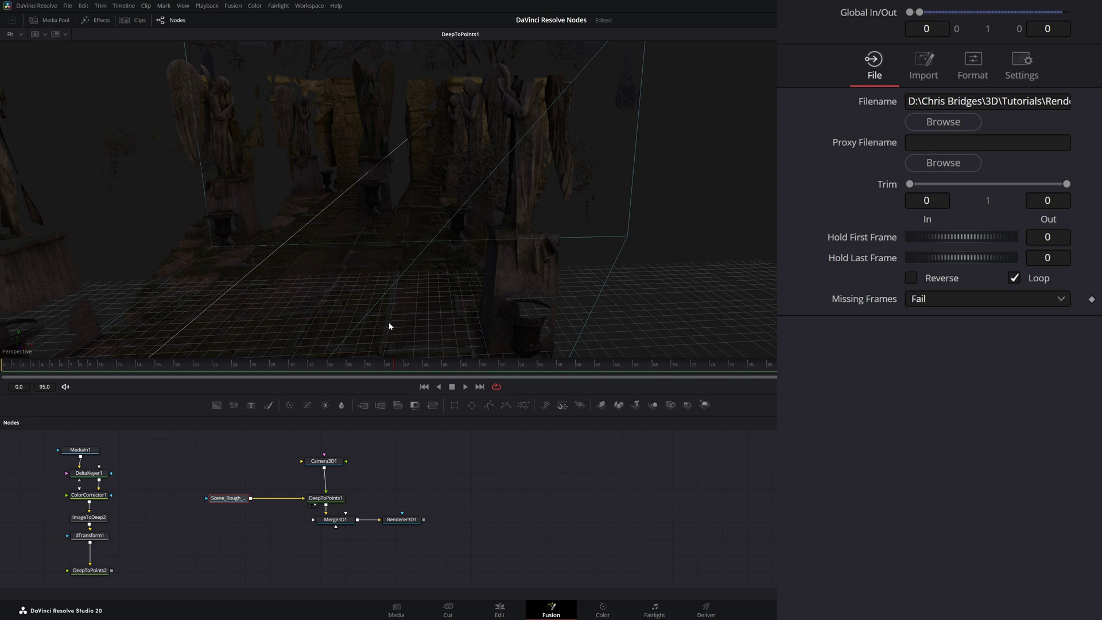
# Check the output settings of Renderer3D1 and the group of 3D nodes that feeds it.
pyautogui.click(404, 520)
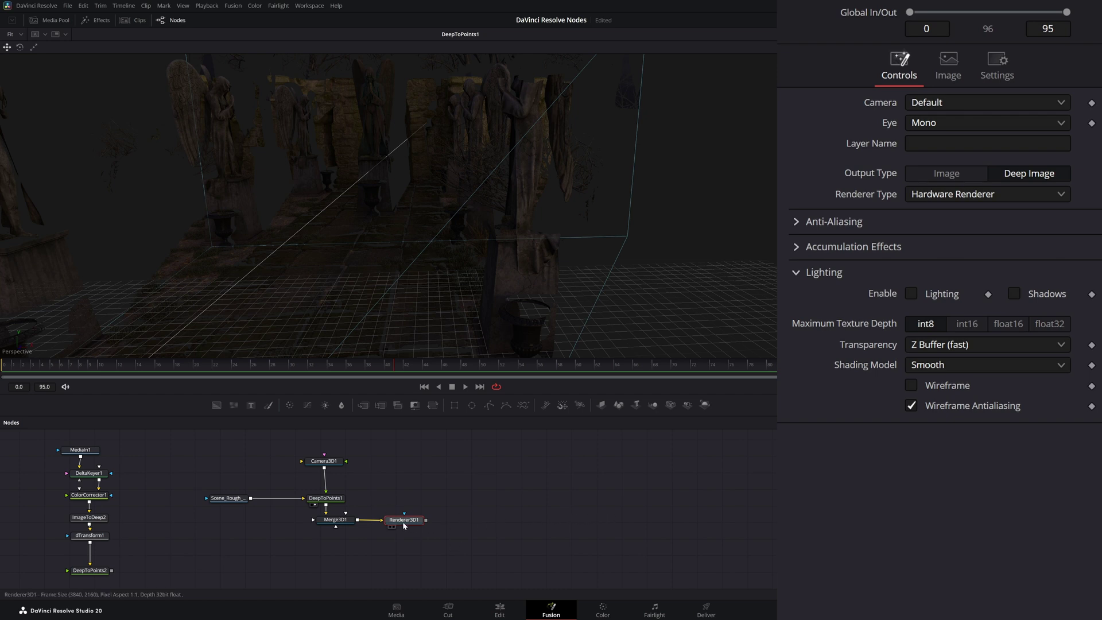
pyautogui.moveTo(426, 520); pyautogui.dragTo(576, 513)
pyautogui.moveTo(290, 445); pyautogui.dragTo(443, 550)
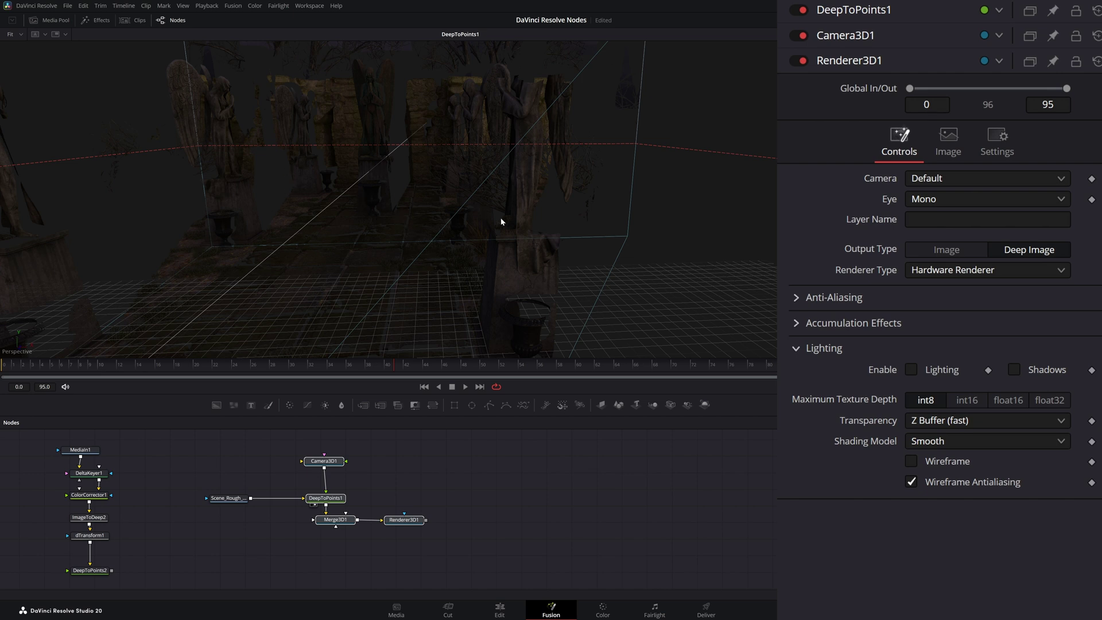
pyautogui.click(329, 433)
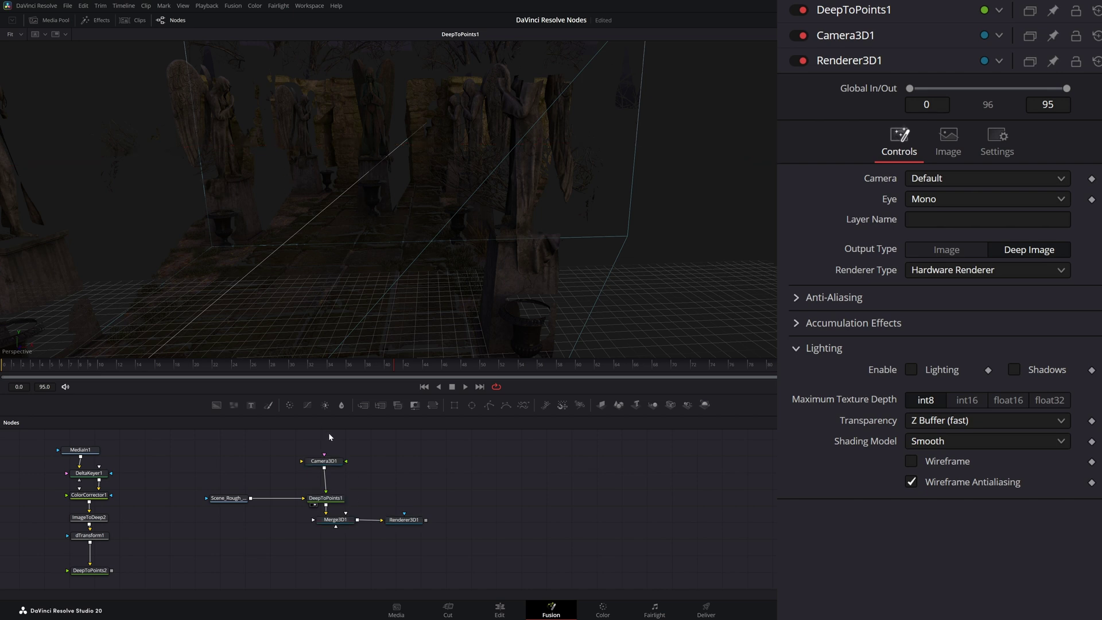
# Disconnect the deep scene loader from DeepToPoints1 and move the camera, points, merge and renderer nodes aside.
pyautogui.moveTo(302, 498); pyautogui.dragTo(290, 496)
pyautogui.moveTo(284, 449); pyautogui.dragTo(426, 565)
pyautogui.moveTo(409, 522); pyautogui.dragTo(527, 525)
pyautogui.moveTo(227, 498); pyautogui.dragTo(218, 502)
# Add a dMerge node after the deep scene loader and place it below and beyond the loader.
pyautogui.hotkey('shift', 'space')
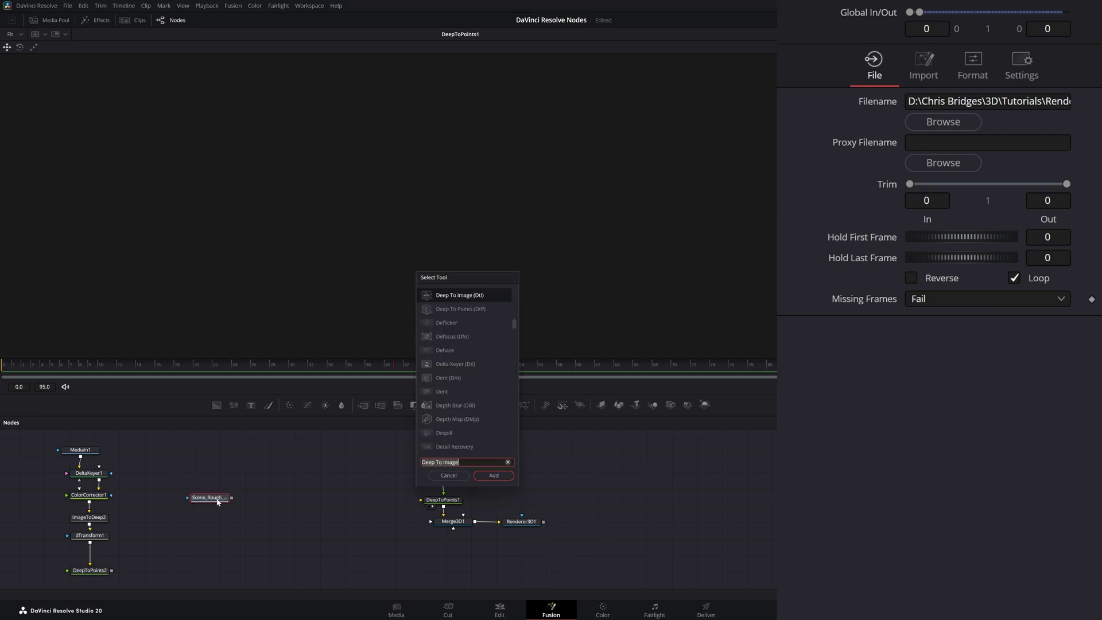
pyautogui.write('dme')
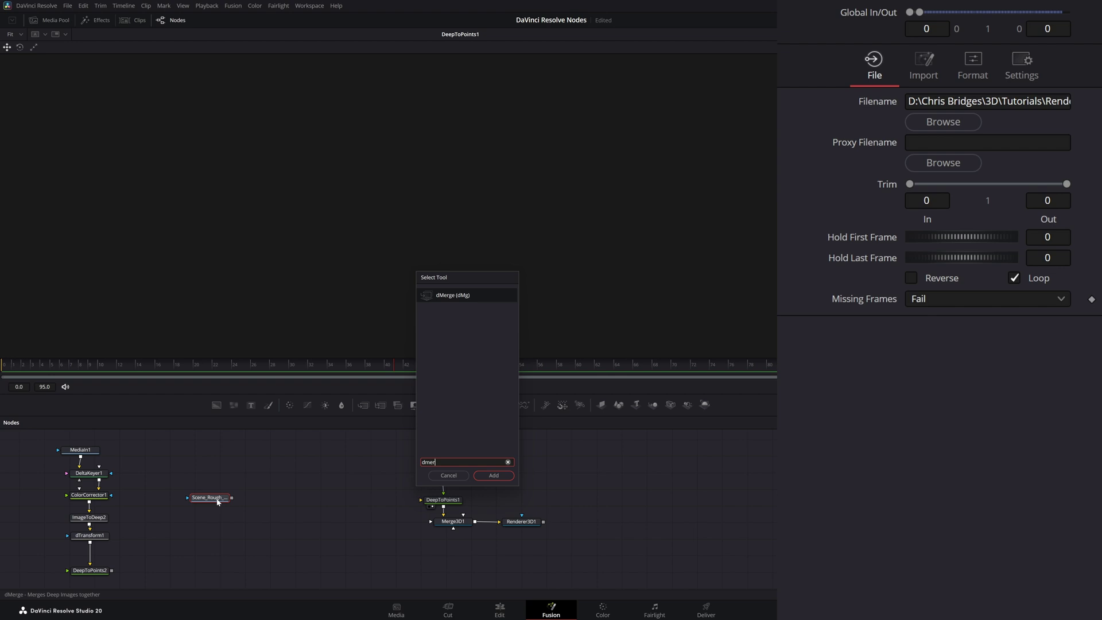
pyautogui.write('r')
pyautogui.press('Return')
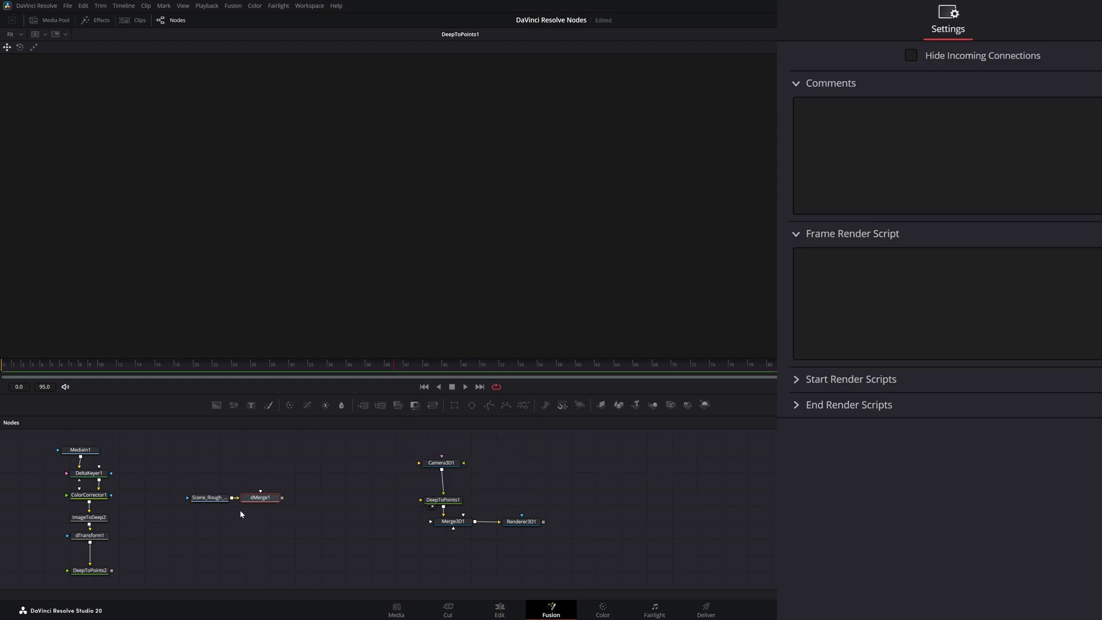
pyautogui.moveTo(253, 506); pyautogui.dragTo(292, 541)
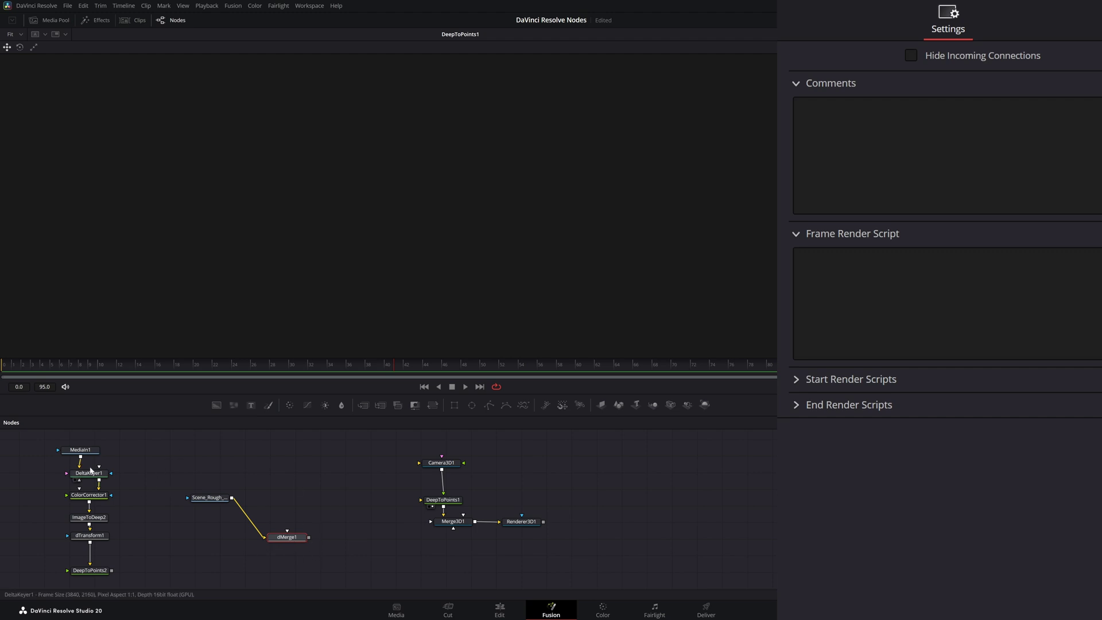
# View the walking woman clip at MediaIn1, DeltaKeyer1 and ImageToDeep2 in turn.
pyautogui.click(81, 450)
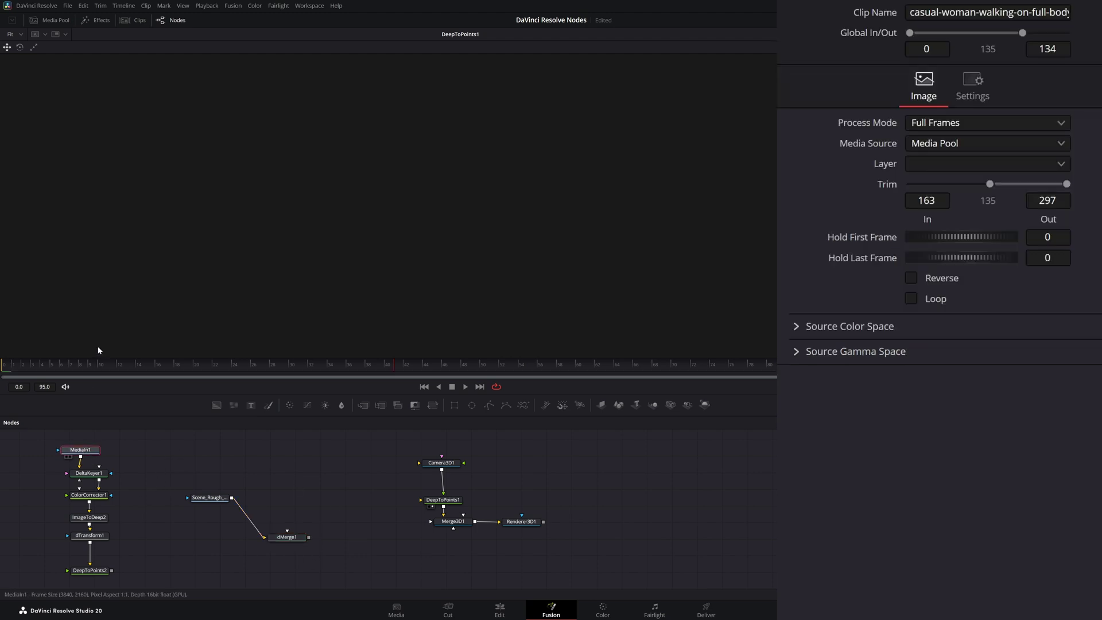
pyautogui.press('1')
pyautogui.moveTo(185, 241); pyautogui.dragTo(149, 236)
pyautogui.moveTo(85, 471); pyautogui.dragTo(84, 466)
pyautogui.press('1')
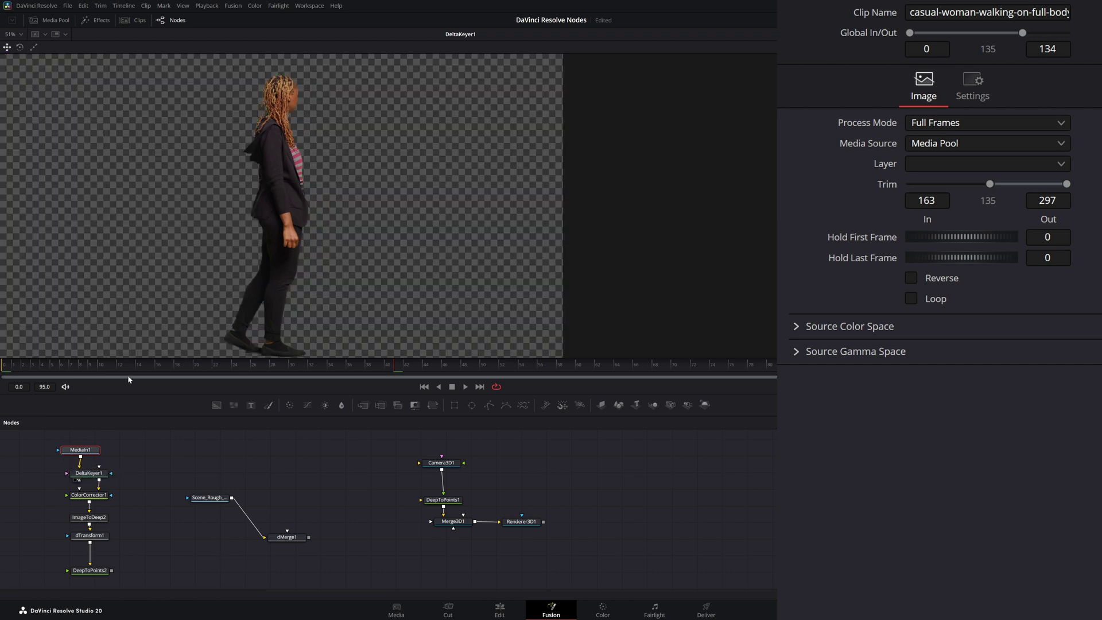
pyautogui.click(87, 520)
pyautogui.press('1')
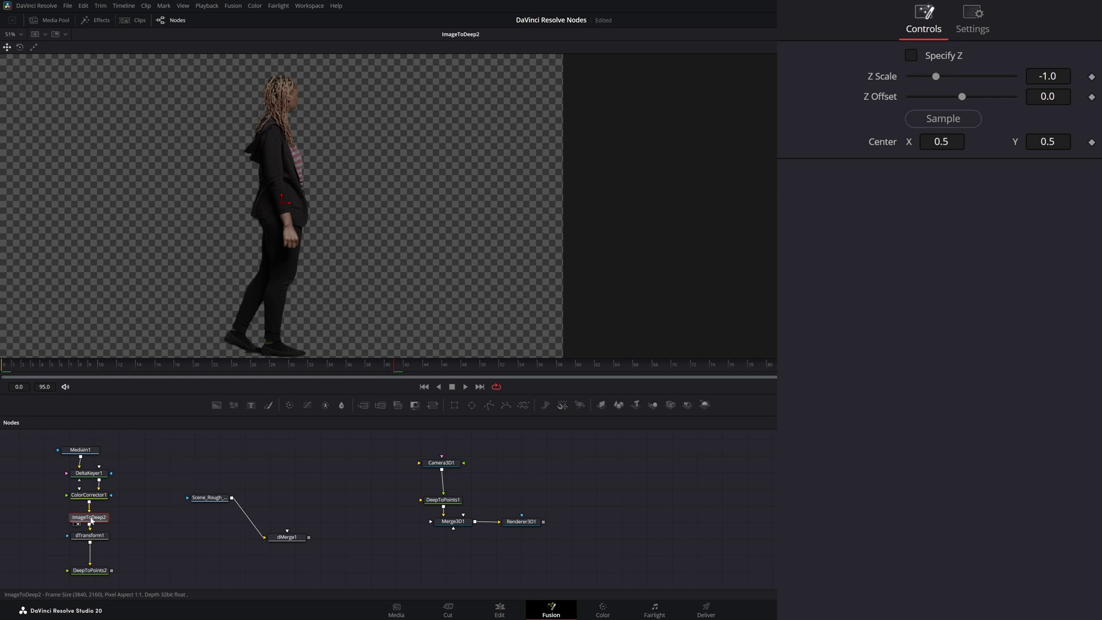
# Connect dTransform1's output to dMerge1's foreground and show dMerge1 in the viewer.
pyautogui.click(89, 537)
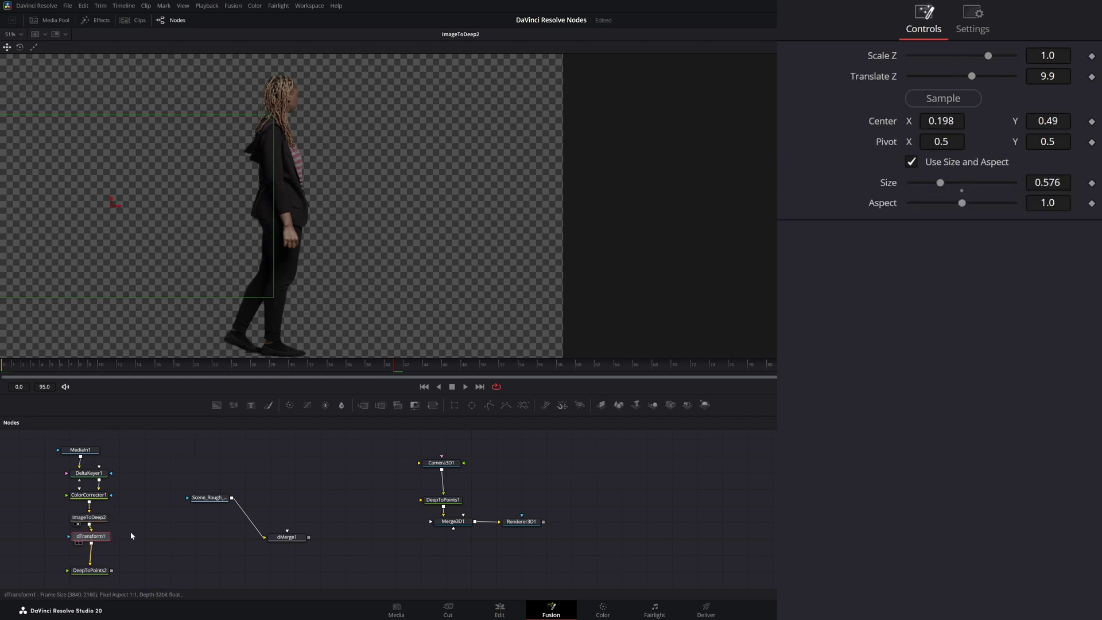
pyautogui.moveTo(87, 540); pyautogui.dragTo(91, 541)
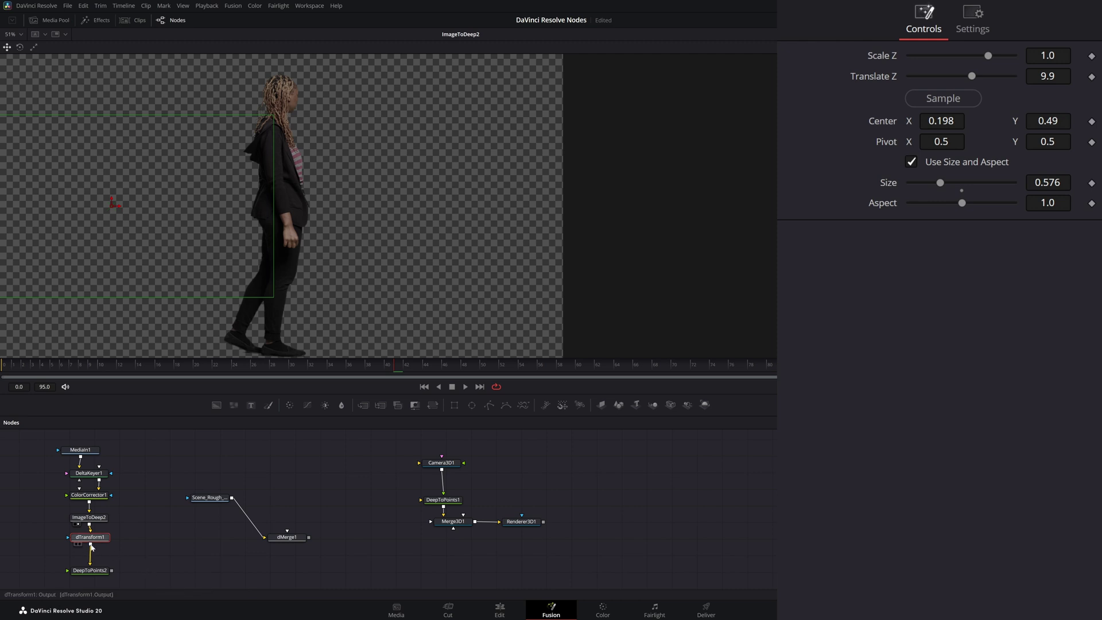
pyautogui.moveTo(90, 544); pyautogui.dragTo(288, 542)
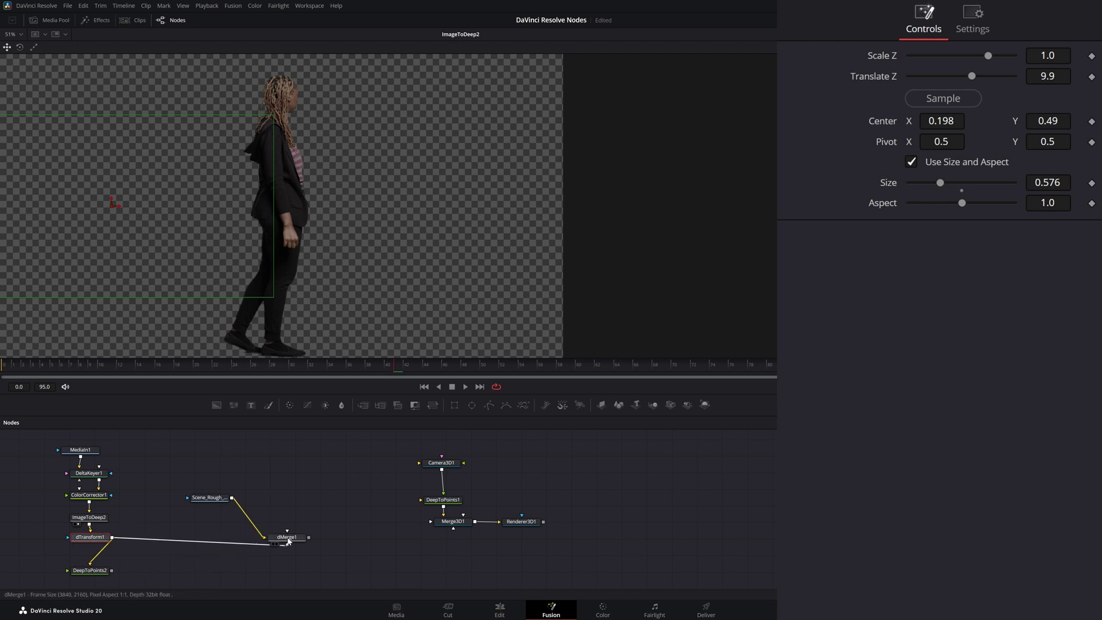
pyautogui.press('1')
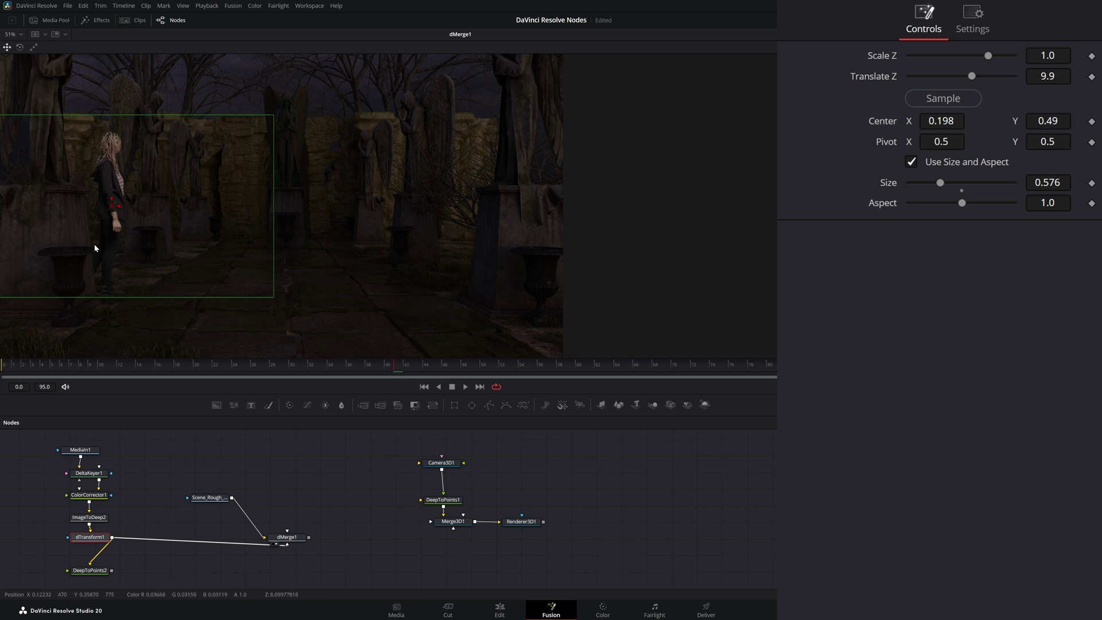
# Set dTransform1's Translate Z to 10.2 to adjust the woman's depth in the scene.
pyautogui.click(316, 506)
pyautogui.click(92, 539)
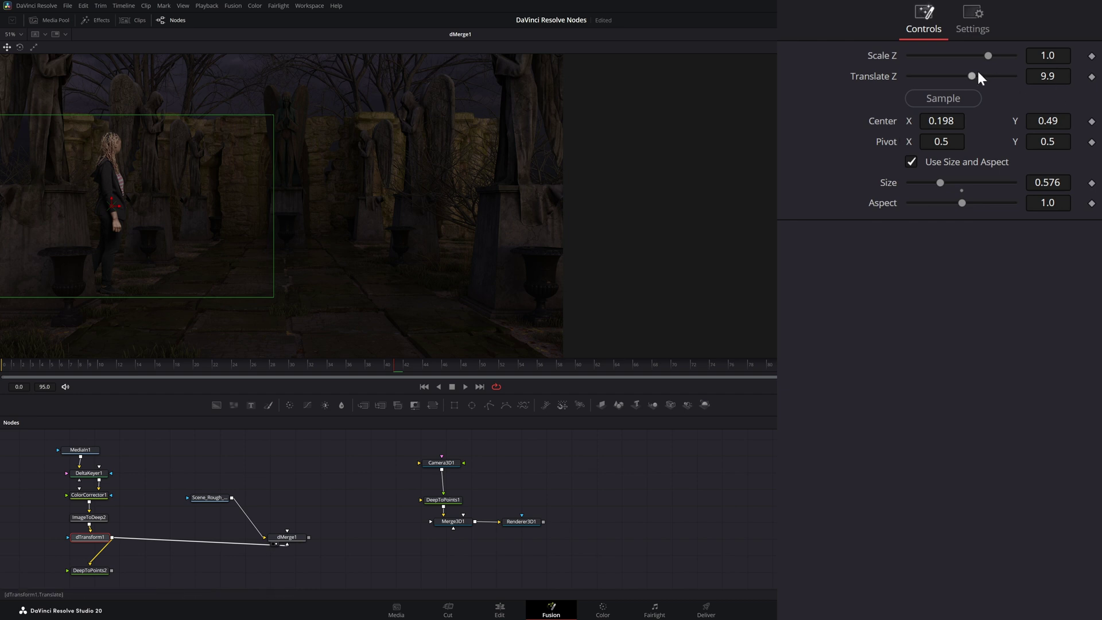
pyautogui.moveTo(1047, 76)
pyautogui.mouseDown()
pyautogui.moveTo(977, 76)
pyautogui.moveTo(1100, 76)
pyautogui.moveTo(1010, 76)
pyautogui.moveTo(1050, 77)
pyautogui.moveTo(1016, 77)
pyautogui.moveTo(1028, 77)
pyautogui.mouseUp()
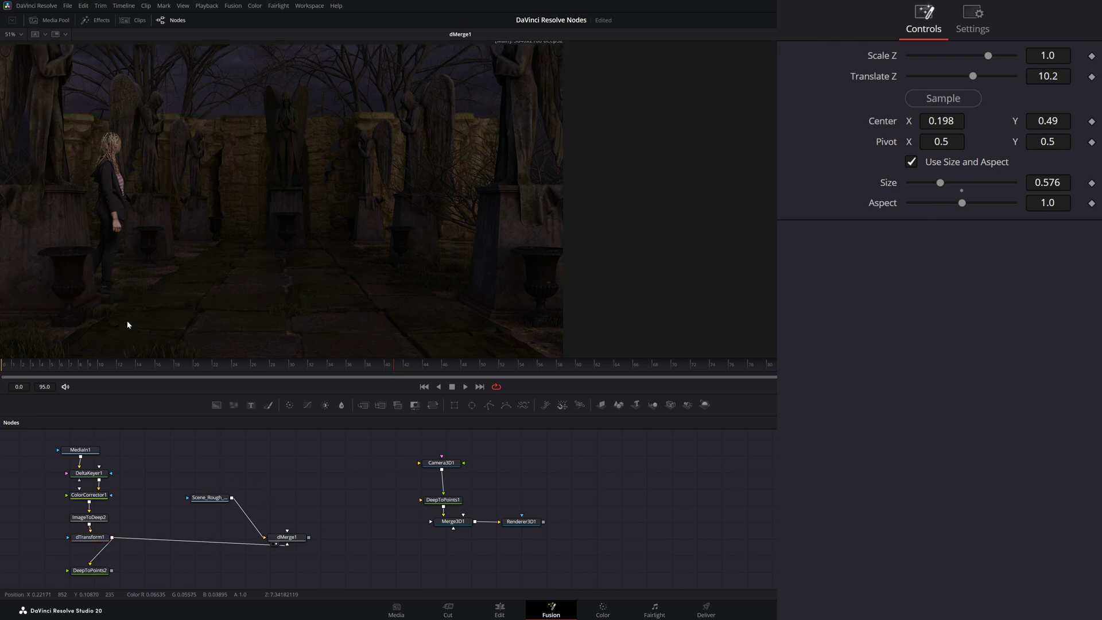
# Insert a dRecolor node between the deep scene loader and dMerge1.
pyautogui.moveTo(212, 504)
pyautogui.mouseDown()
pyautogui.moveTo(199, 493)
pyautogui.moveTo(199, 509)
pyautogui.mouseUp()
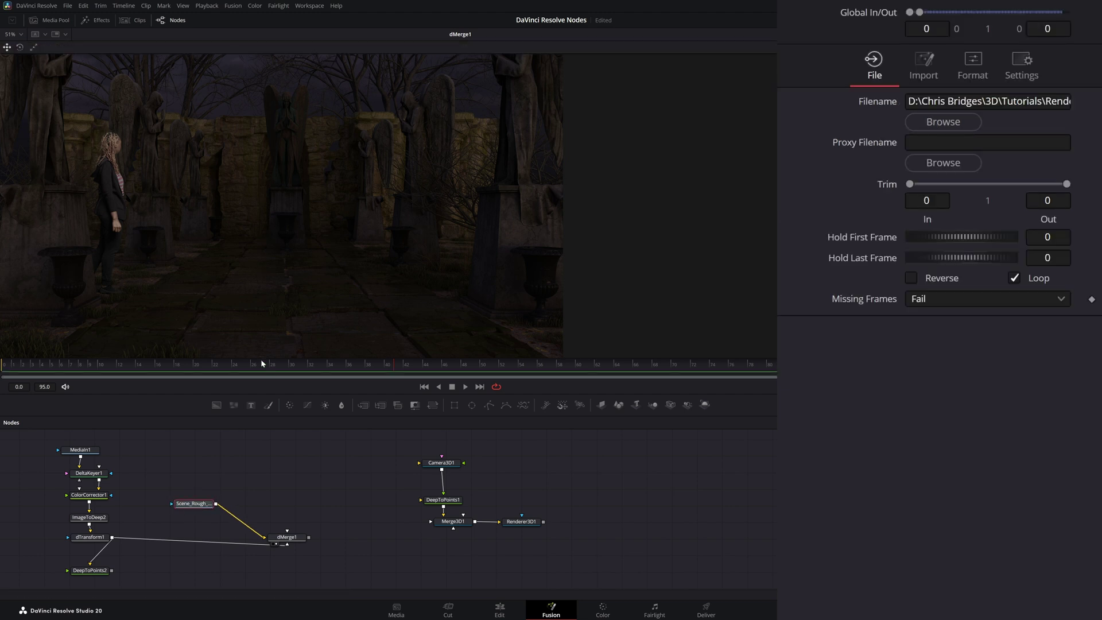
pyautogui.hotkey('shift', 'space')
pyautogui.write('dmer')
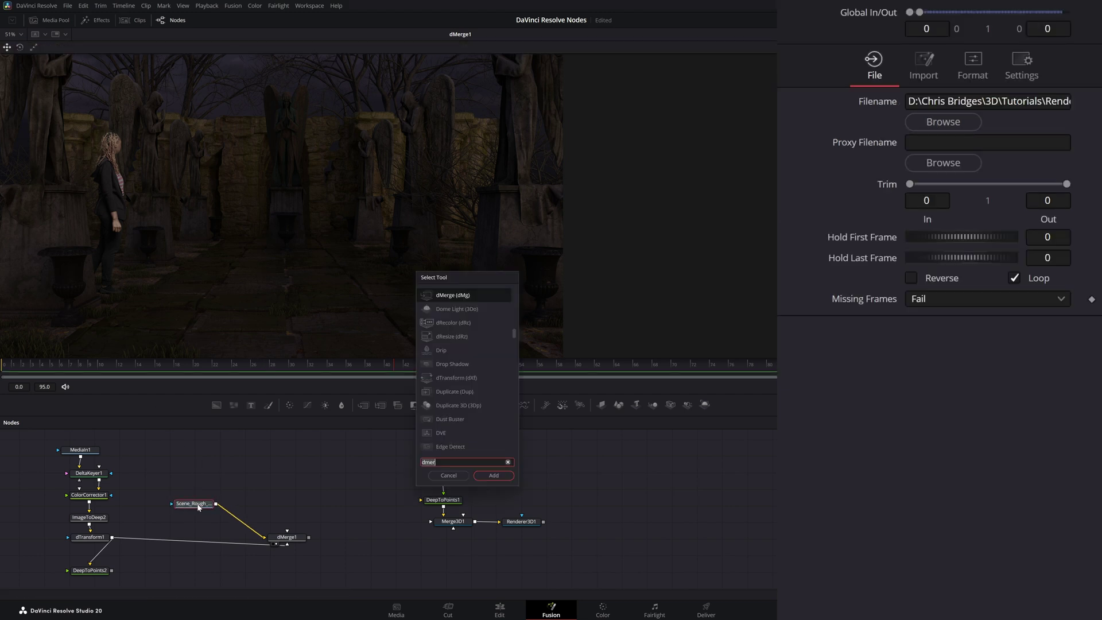
pyautogui.write('dre')
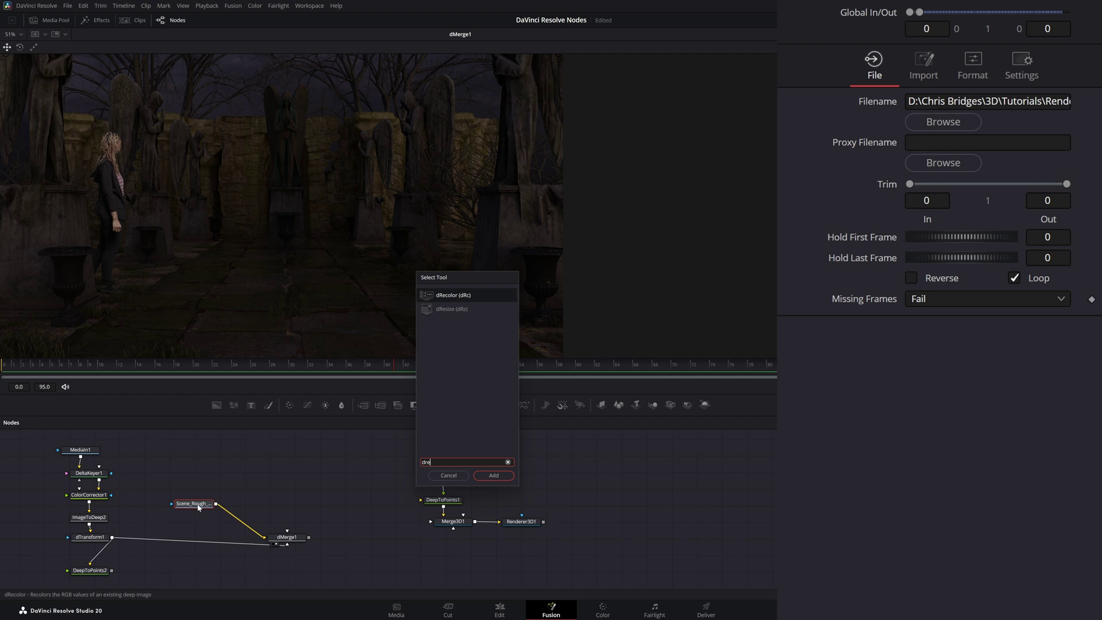
pyautogui.press('Return')
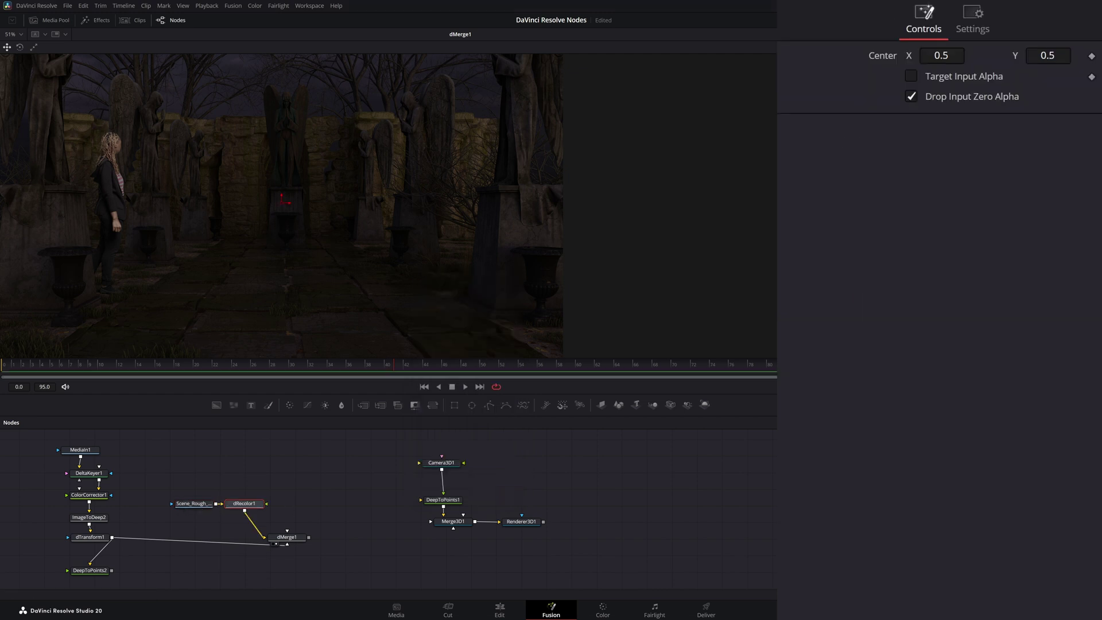
# Bring Scene_Rough_03_ACES_Look_2_Scene_Main_Layer_Main_001 from the DeepPixels_Angels_01 folder in File Explorer into the composition and view it.
pyautogui.click(149, 611)
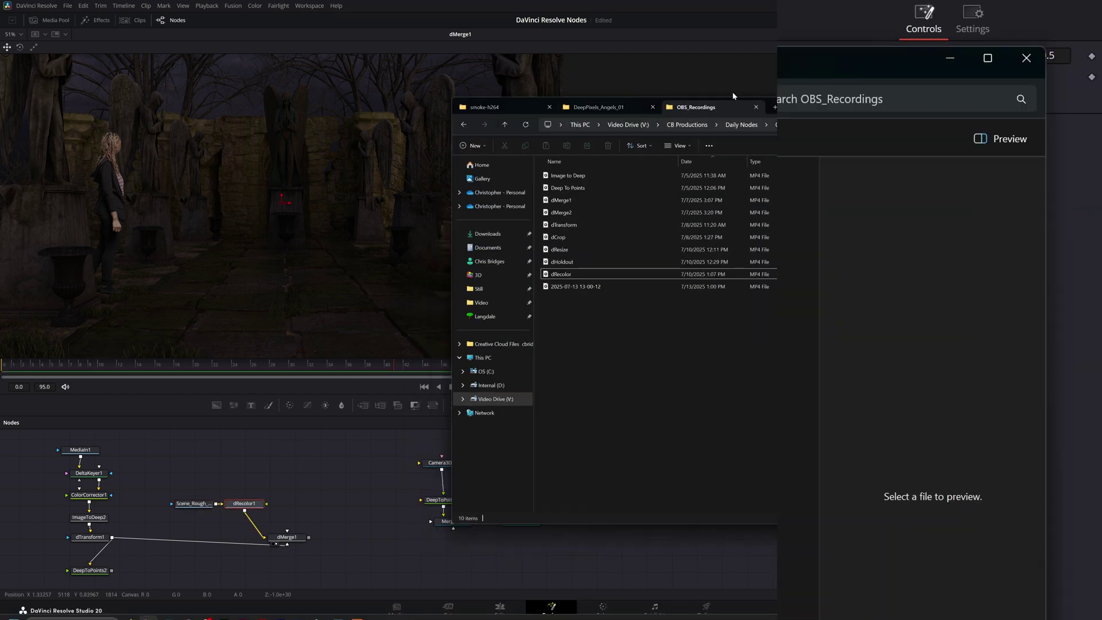
pyautogui.click(599, 107)
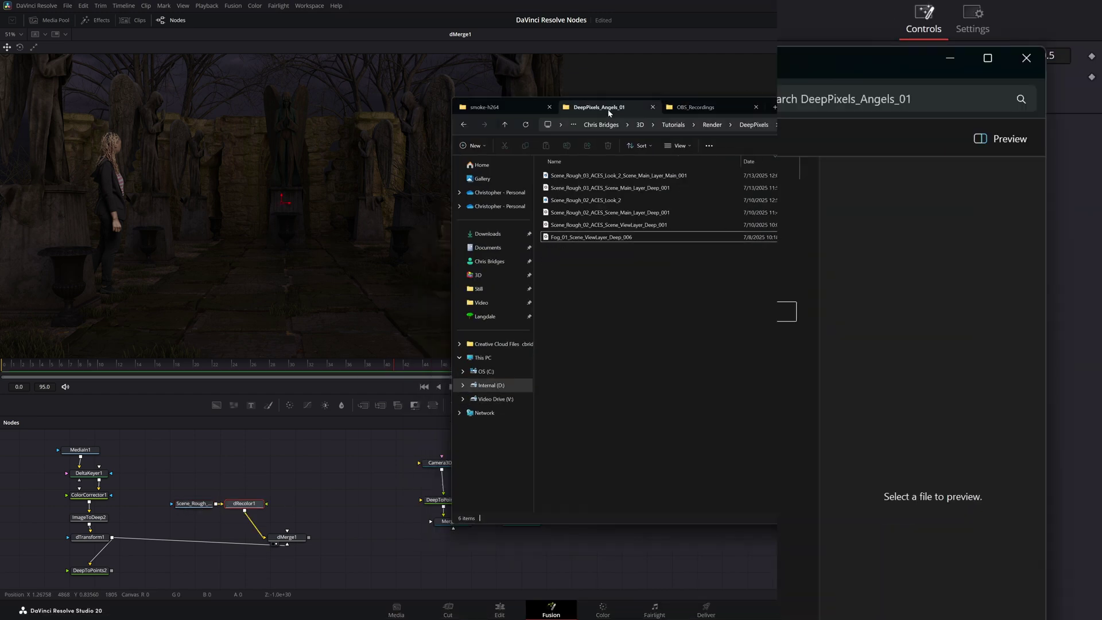
pyautogui.click(616, 177)
pyautogui.moveTo(612, 177); pyautogui.dragTo(189, 230)
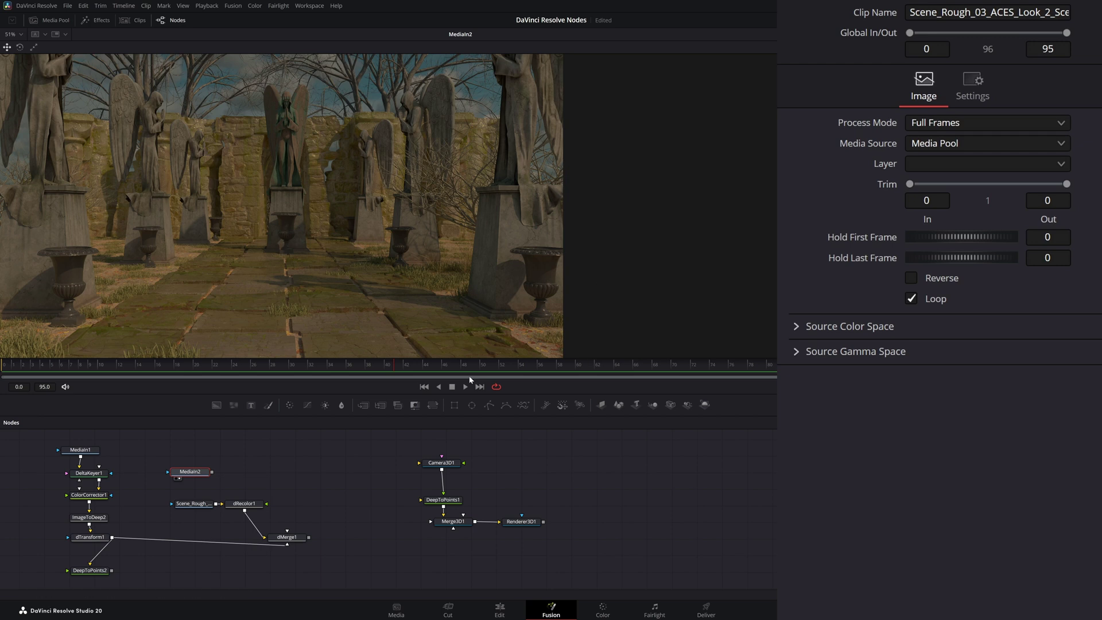
# Space dRecolor1 slightly farther from the deep scene loader and select the loader.
pyautogui.click(203, 505)
pyautogui.click(253, 505)
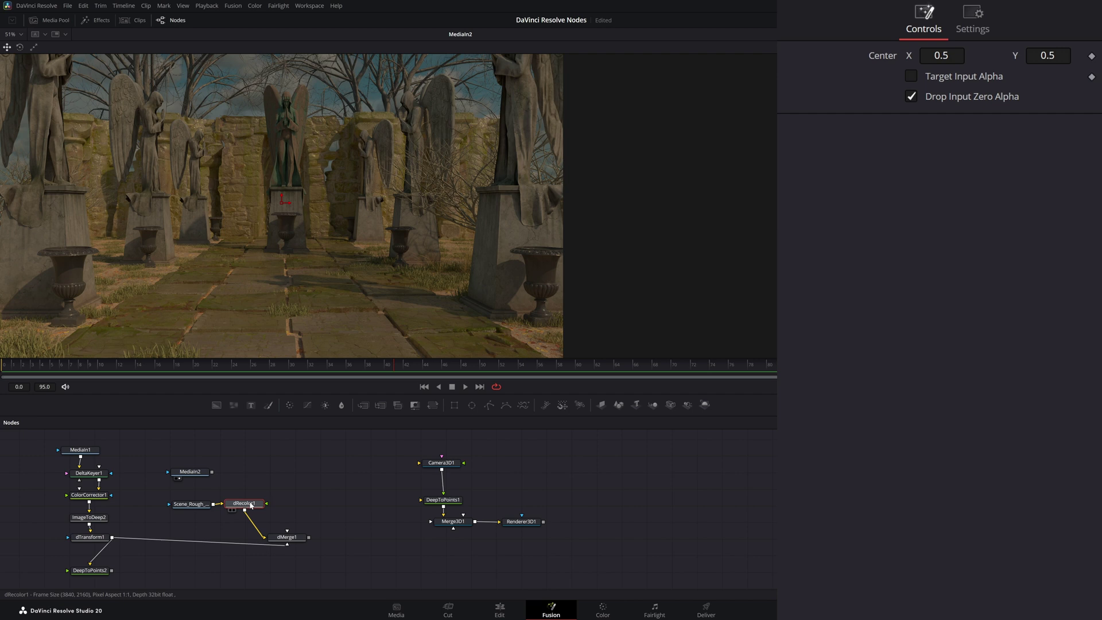
pyautogui.moveTo(251, 505); pyautogui.dragTo(257, 506)
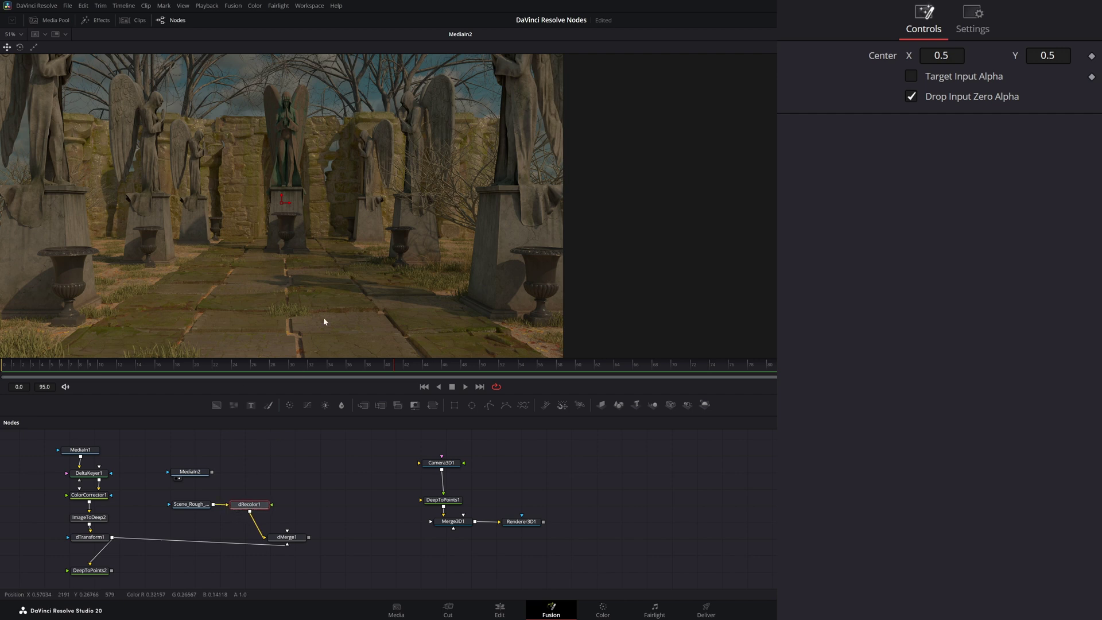
pyautogui.moveTo(159, 492); pyautogui.dragTo(220, 522)
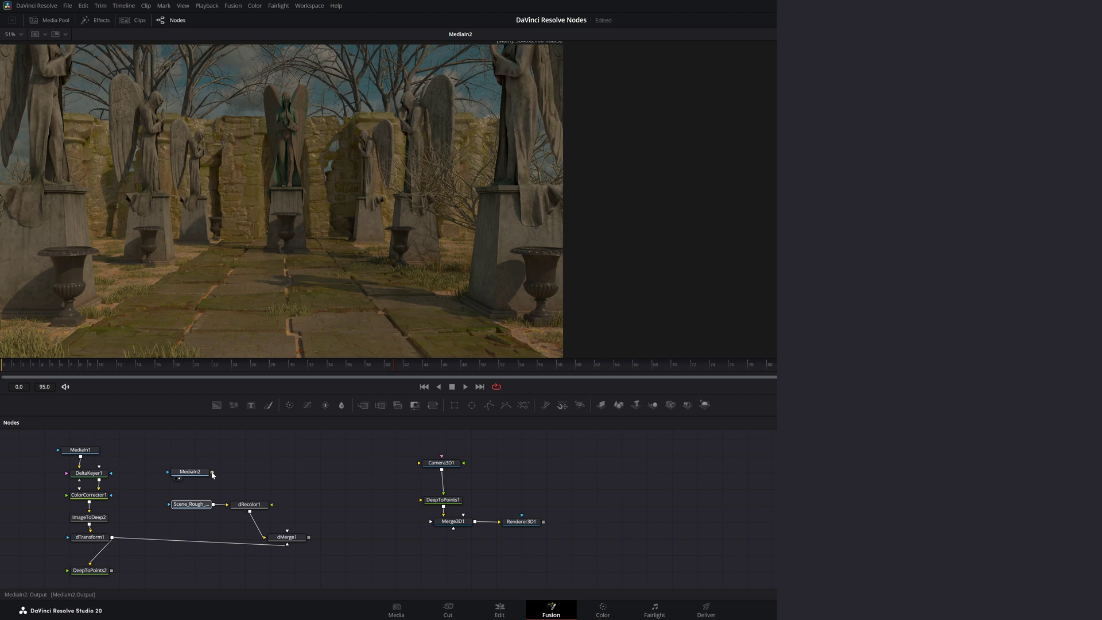
# View dMerge1 and connect MediaIn2's output to dRecolor1 as the source of the scene's new colours.
pyautogui.moveTo(287, 537); pyautogui.dragTo(285, 253)
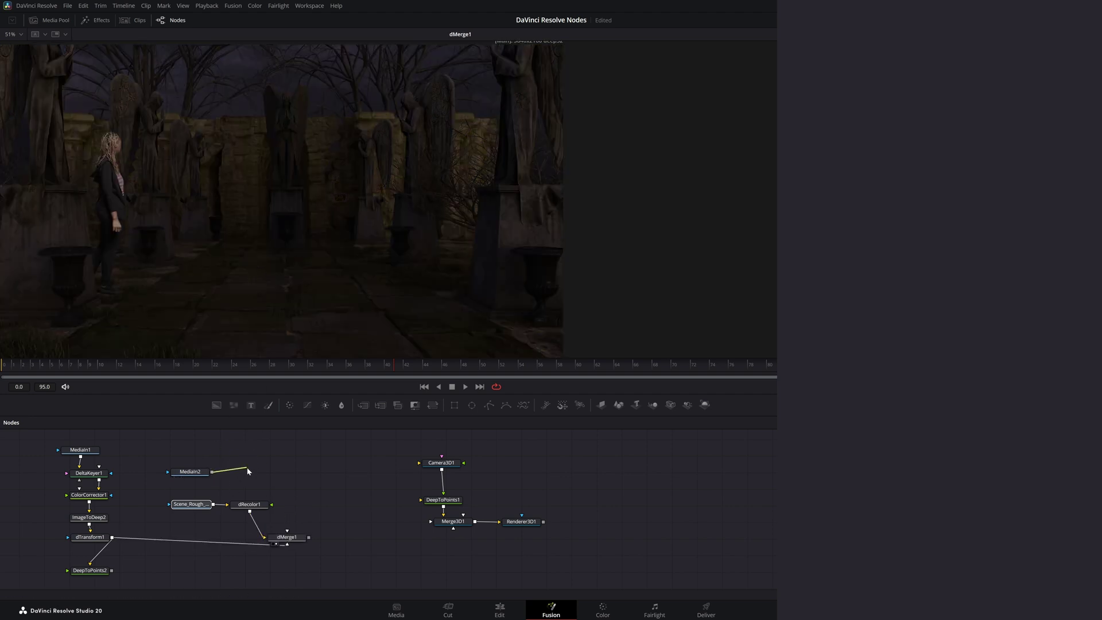
pyautogui.moveTo(270, 504); pyautogui.dragTo(271, 504)
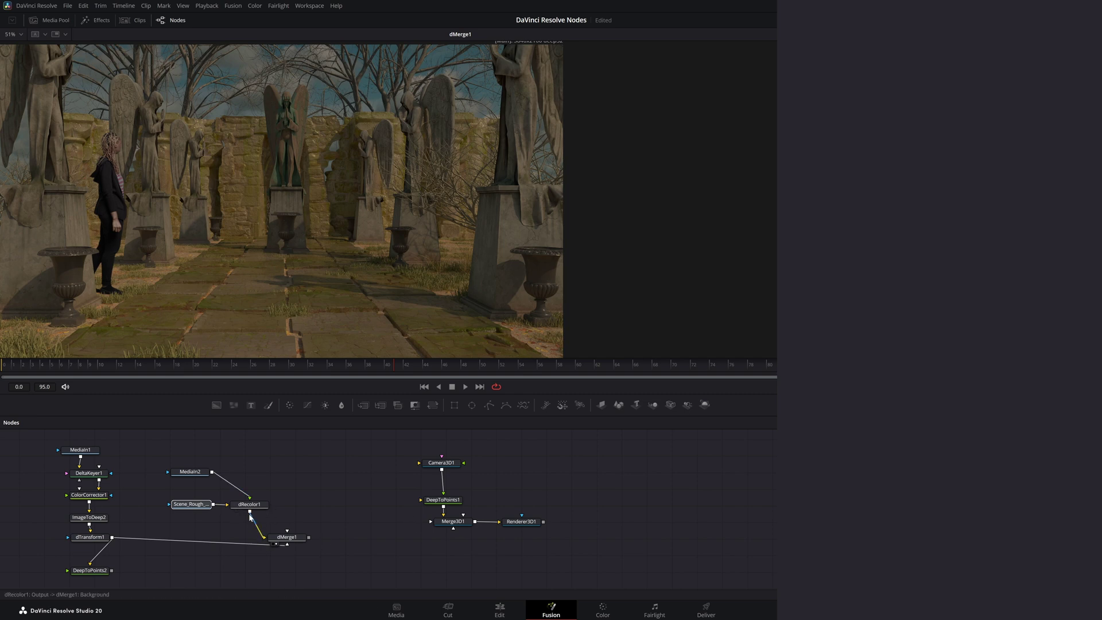
# Temporarily feed dRecolor1 into DeepToPoints1 to inspect the recoloured point cloud, disconnect it again and return to viewing dMerge1.
pyautogui.moveTo(250, 516); pyautogui.dragTo(420, 504)
pyautogui.press('1')
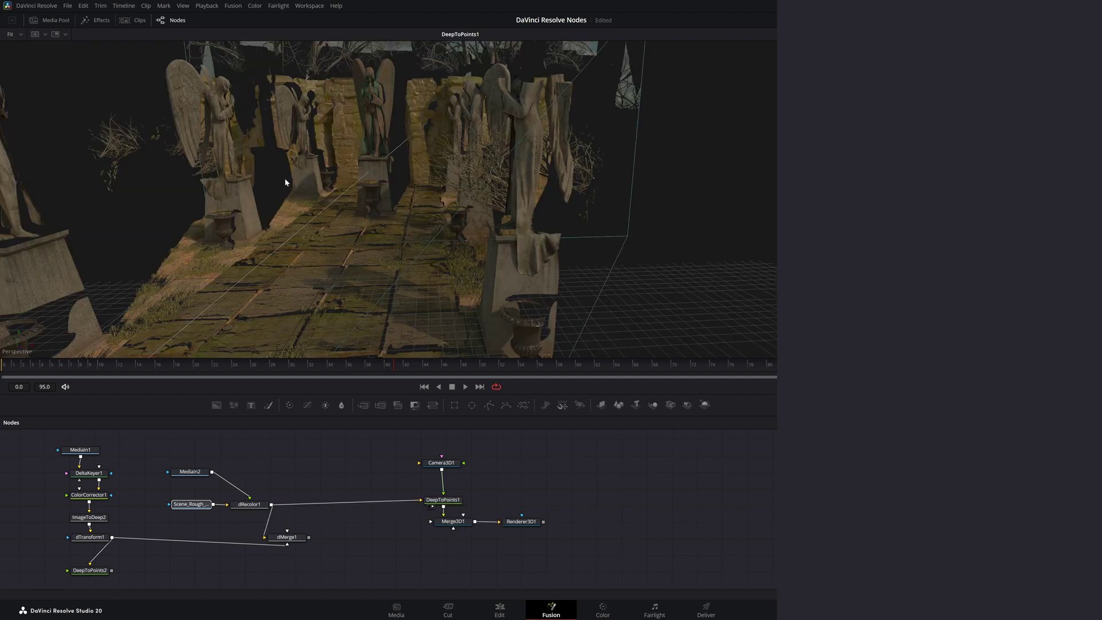
pyautogui.moveTo(312, 294); pyautogui.dragTo(339, 277)
pyautogui.moveTo(421, 502); pyautogui.dragTo(402, 510)
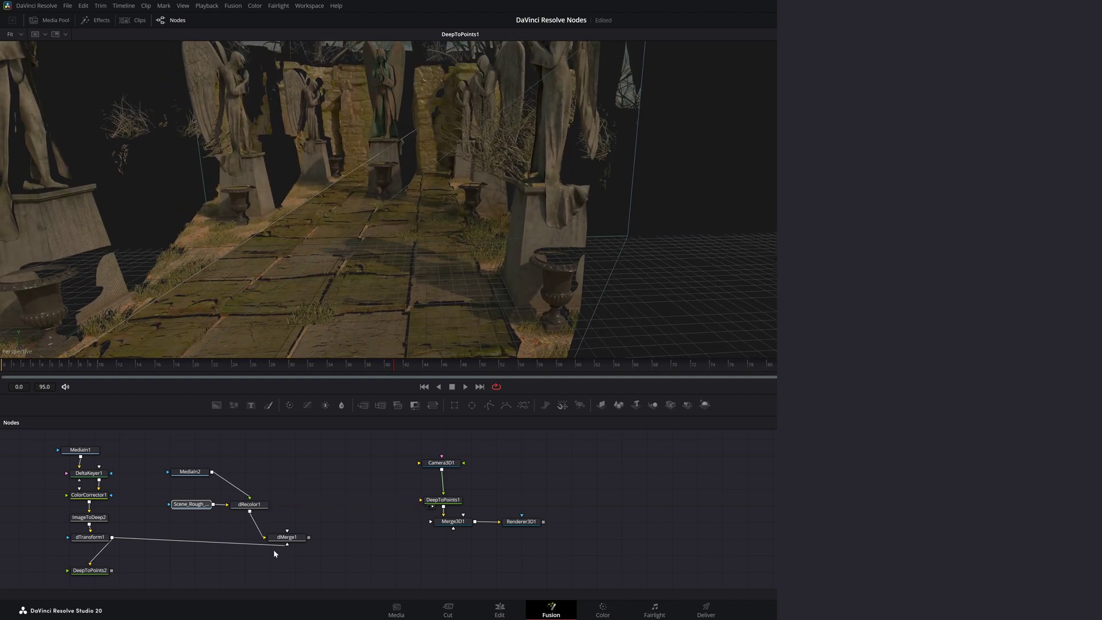
pyautogui.moveTo(296, 540); pyautogui.dragTo(295, 540)
pyautogui.press('1')
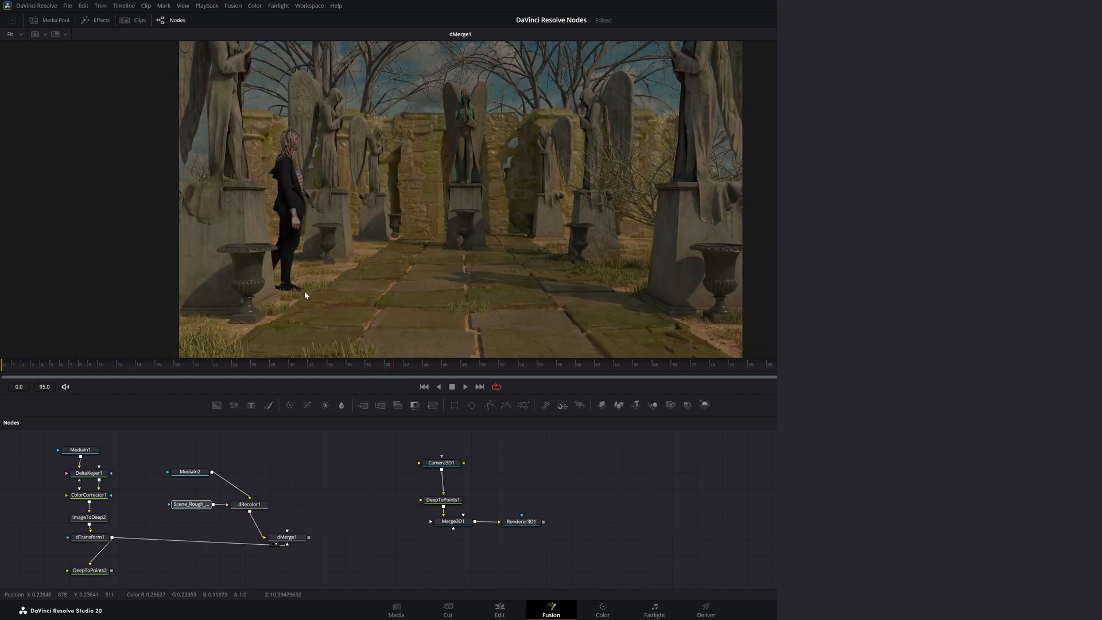
pyautogui.moveTo(432, 259); pyautogui.dragTo(255, 255)
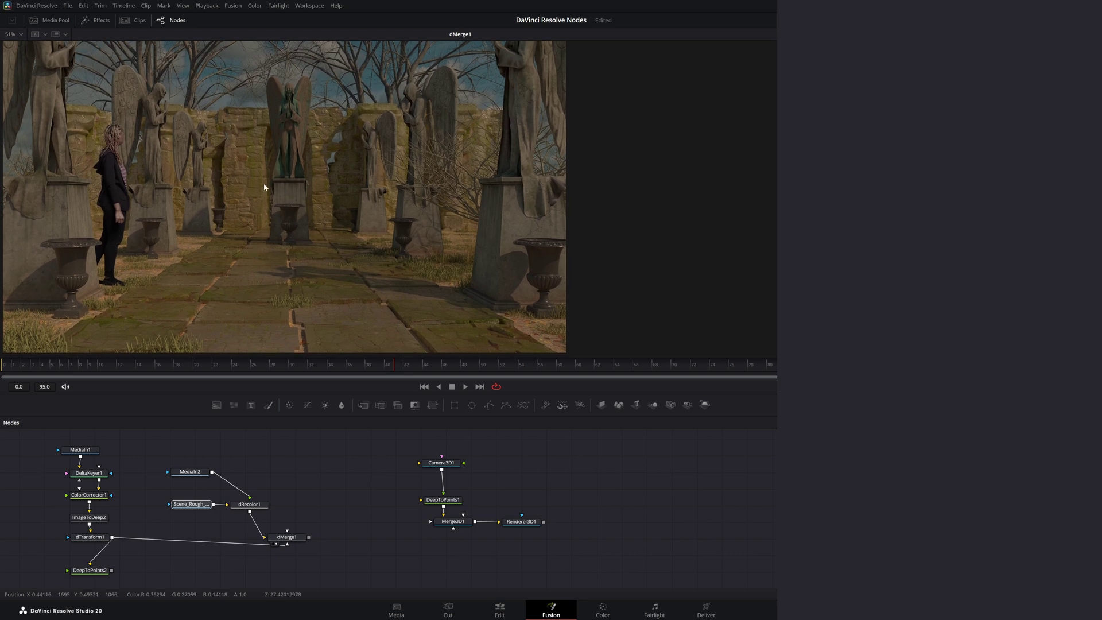
# Move MediaIn2 closer to the deep scene loader and bring Smoke Plume 3.mp4 from the smoke-h264 folder into the composition above it.
pyautogui.moveTo(194, 468); pyautogui.dragTo(193, 478)
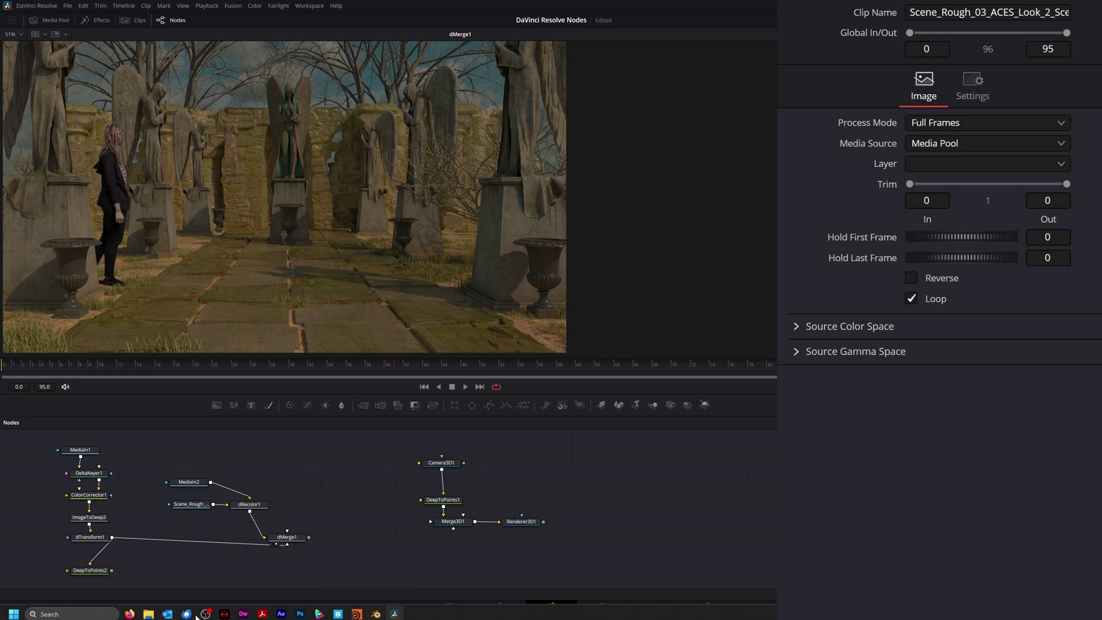
pyautogui.click(148, 613)
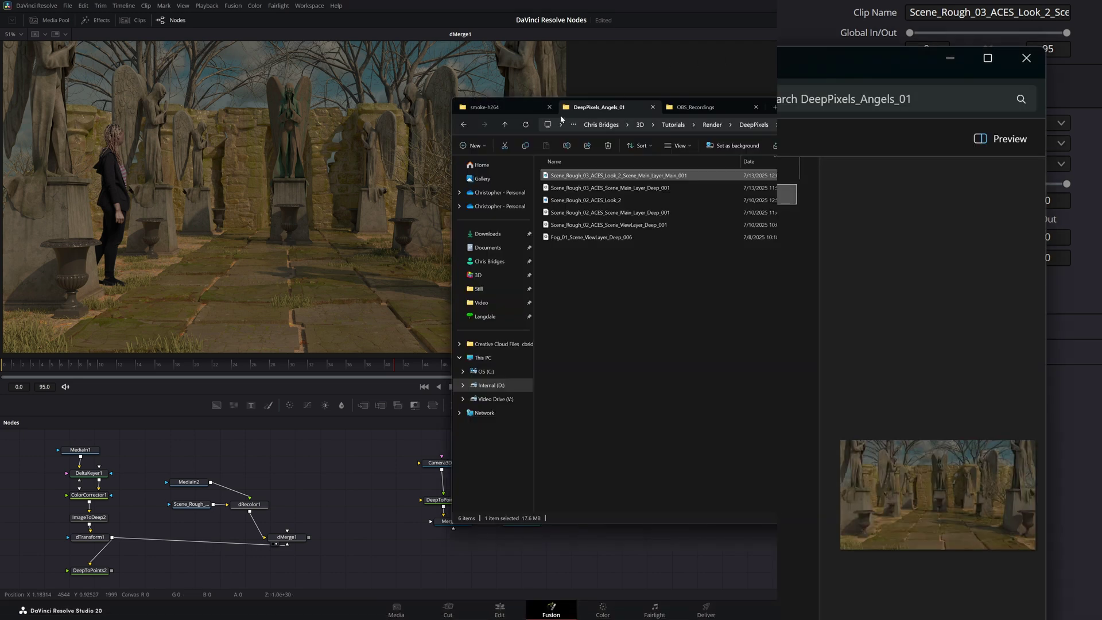
pyautogui.click(510, 108)
pyautogui.moveTo(687, 427); pyautogui.dragTo(204, 453)
# Add a Luma Keyer after the smoke clip's MediaIn3 and view its keyed result.
pyautogui.hotkey('shift', 'space')
pyautogui.write('lum')
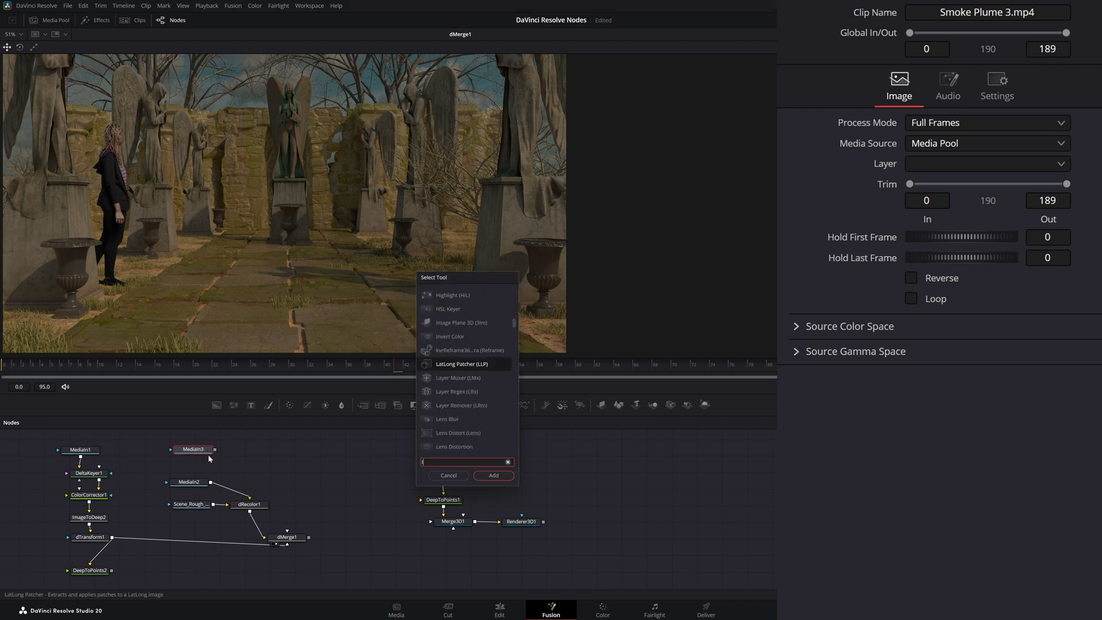
pyautogui.press('Return')
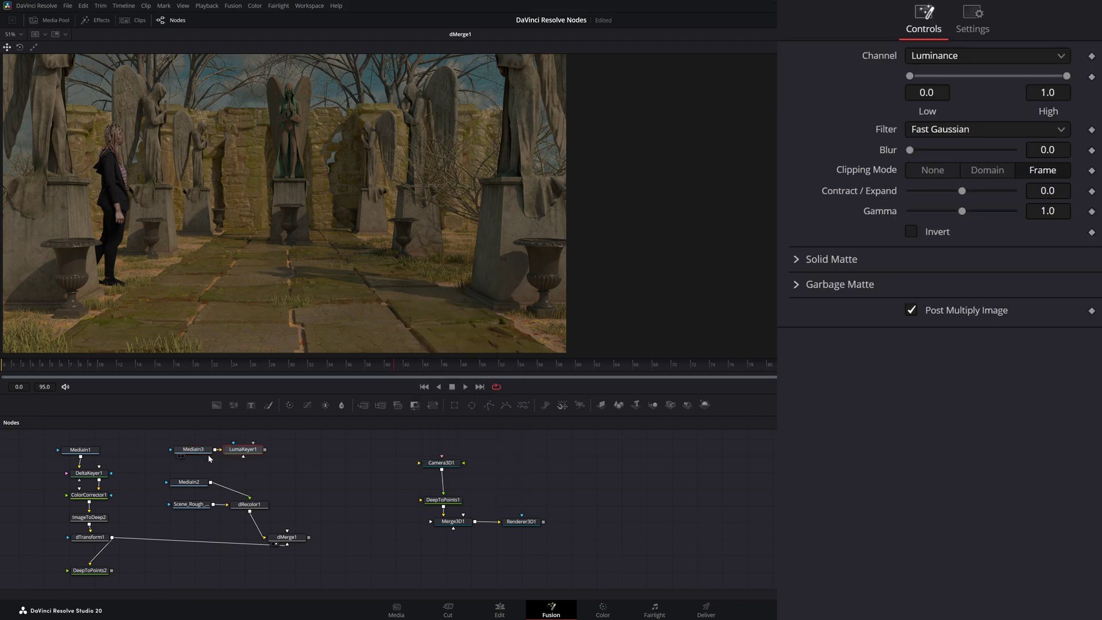
pyautogui.moveTo(240, 453); pyautogui.dragTo(248, 307)
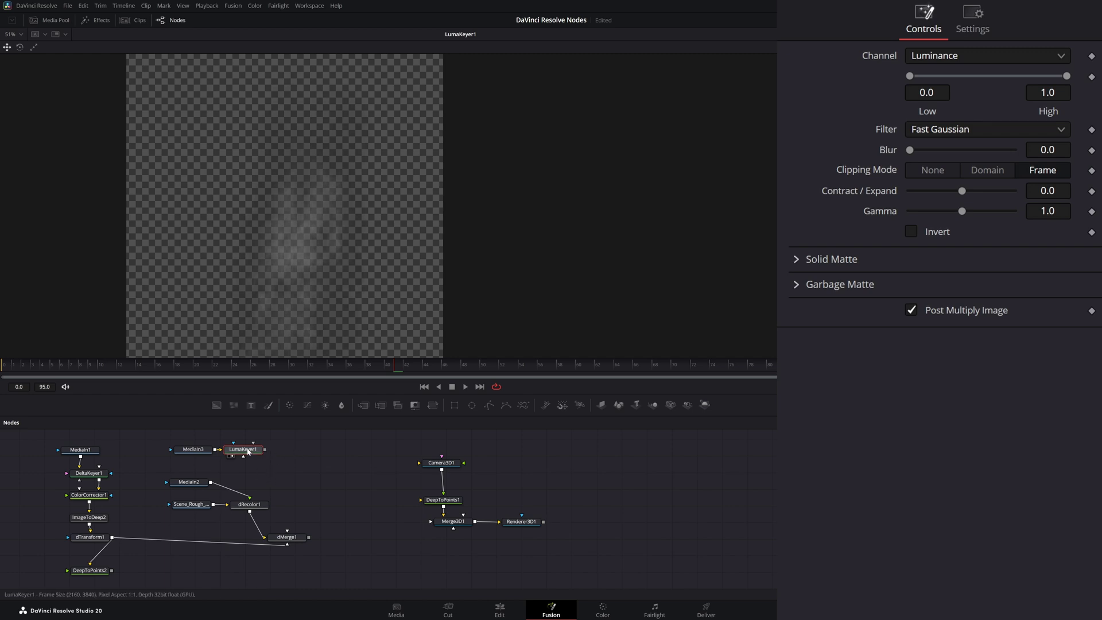
# Add an Image To Deep node after LumaKeyer1 and line it up with the smoke node row.
pyautogui.hotkey('shift', 'space')
pyautogui.write('lum')
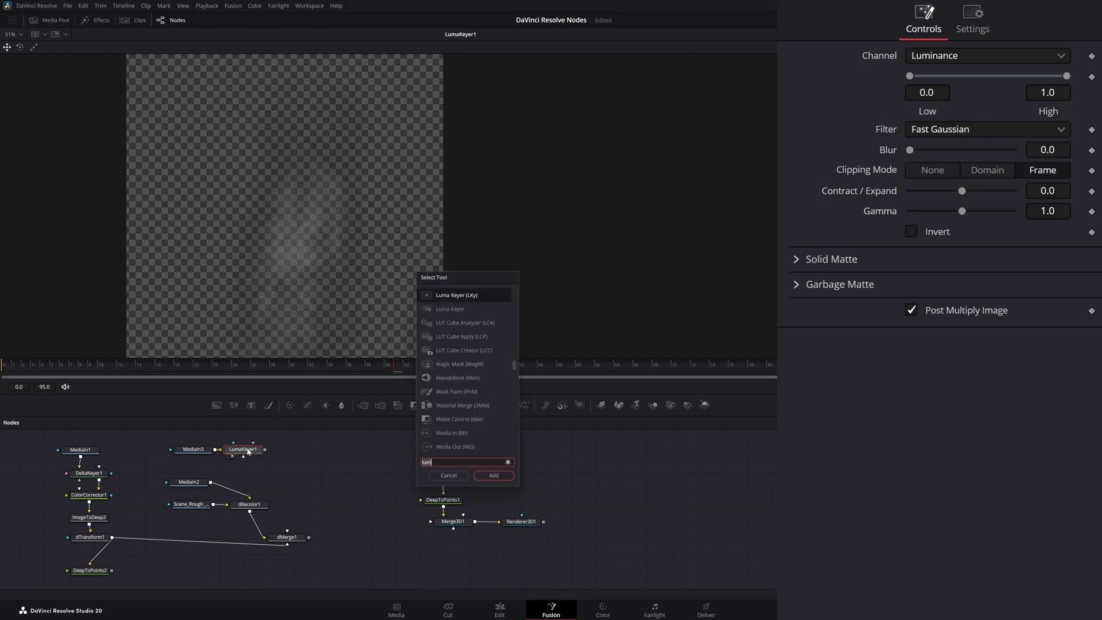
pyautogui.write('imag')
pyautogui.click(441, 325)
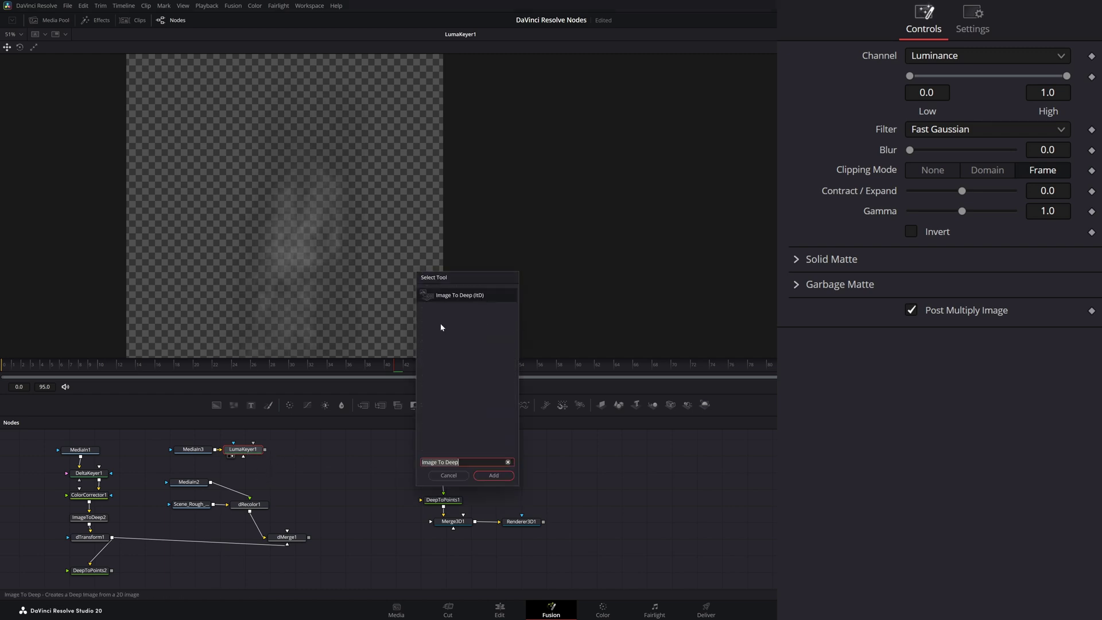
pyautogui.click(494, 475)
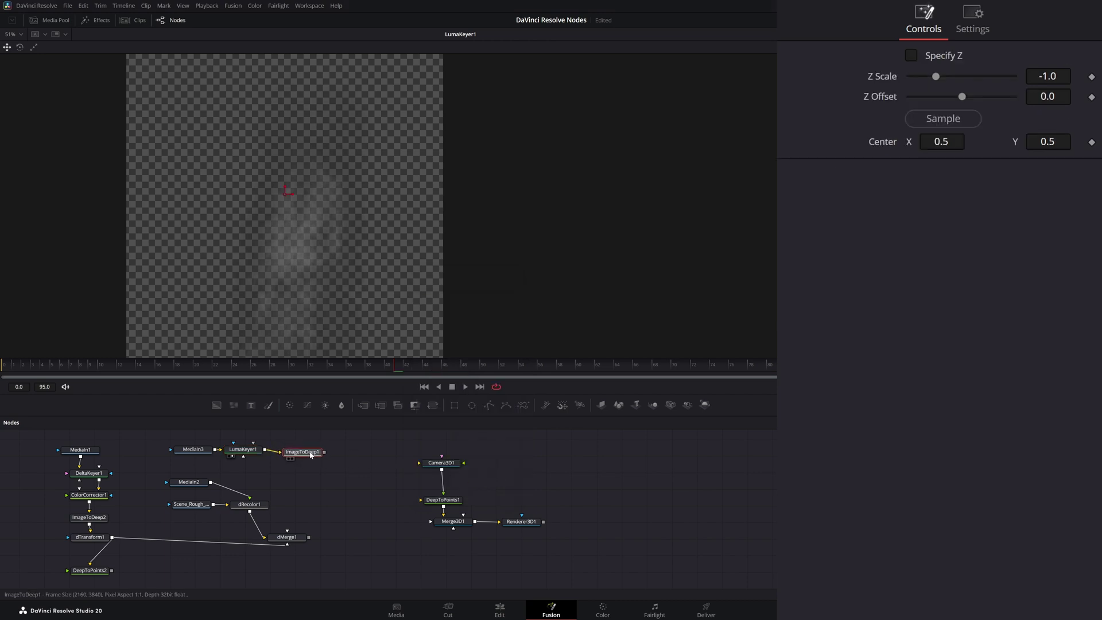
pyautogui.moveTo(310, 455); pyautogui.dragTo(309, 452)
# Add a dTransform node after ImageToDeep1, connect its output to dMerge1 and view the merged result.
pyautogui.hotkey('shift', 'space')
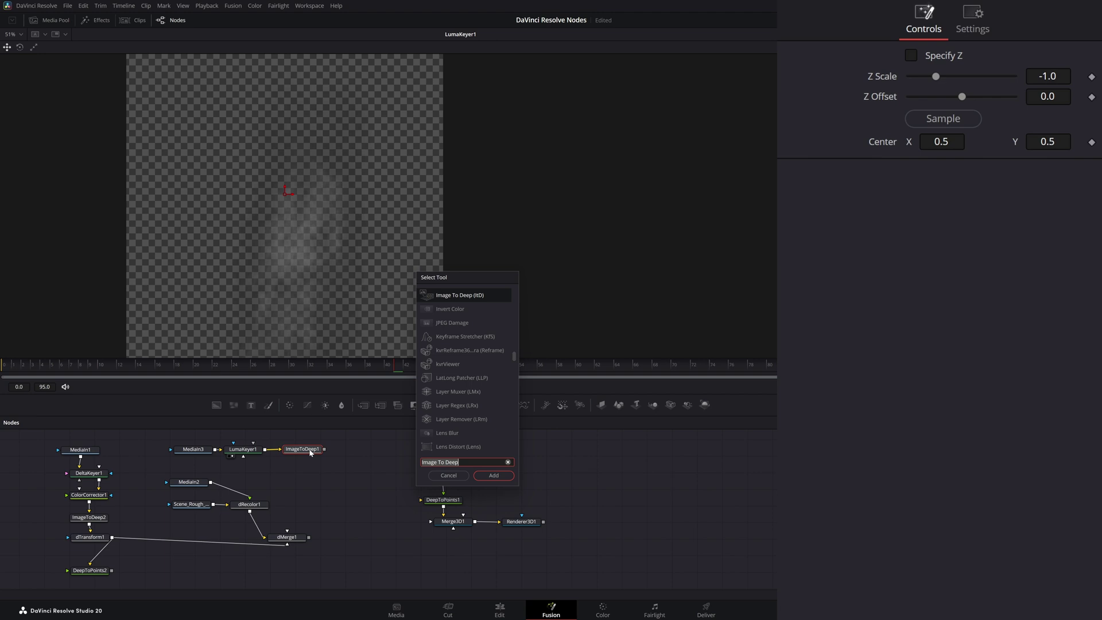
pyautogui.write('dtra')
pyautogui.press('Return')
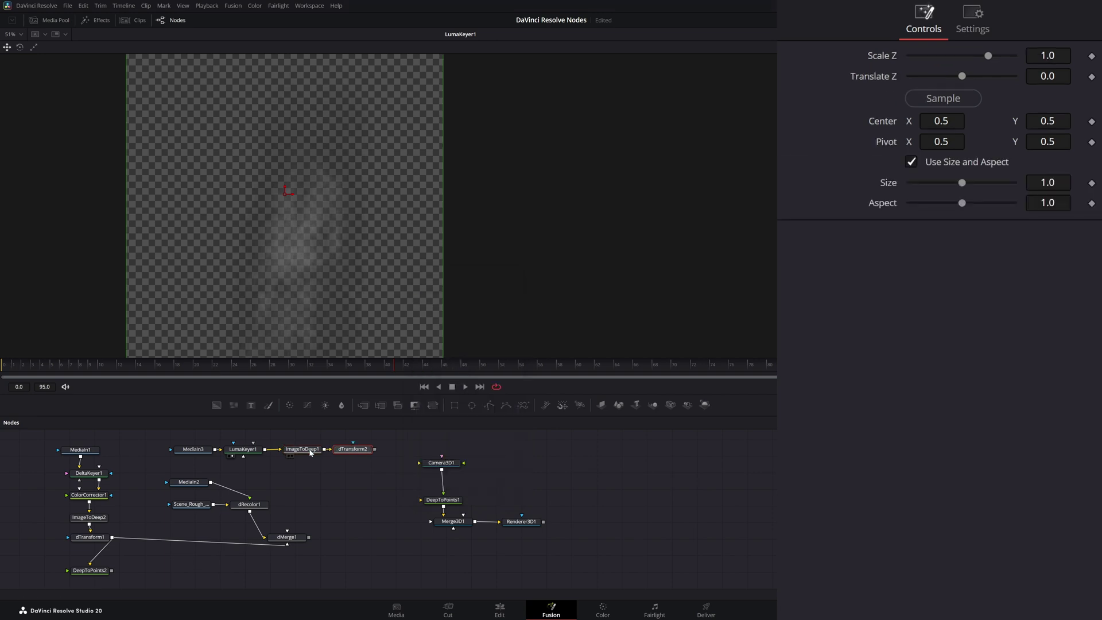
pyautogui.moveTo(375, 449); pyautogui.dragTo(285, 541)
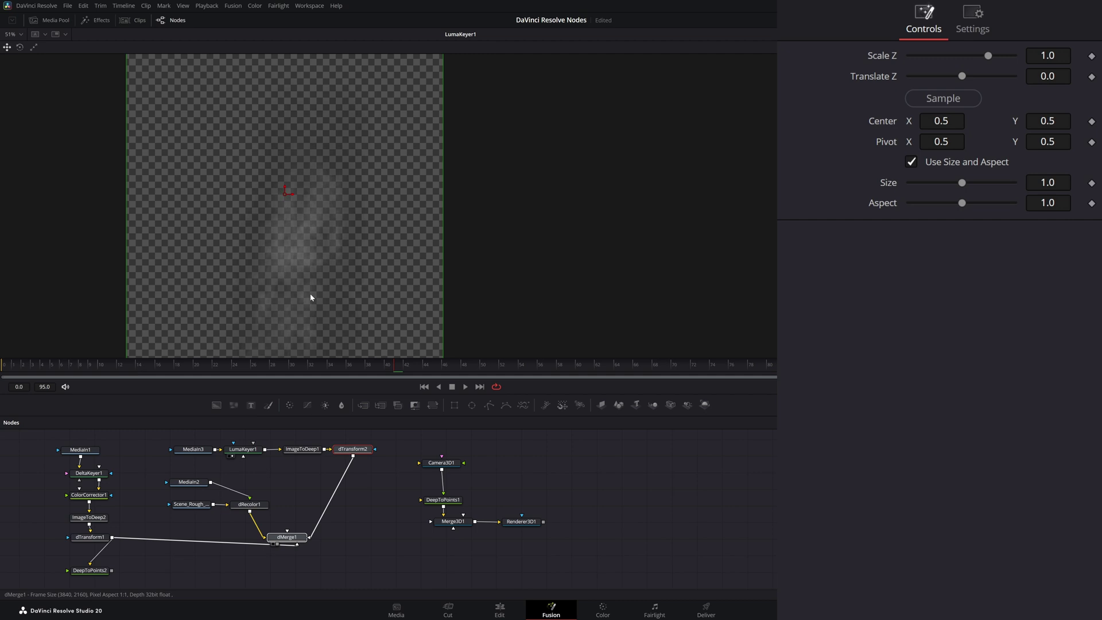
pyautogui.press('1')
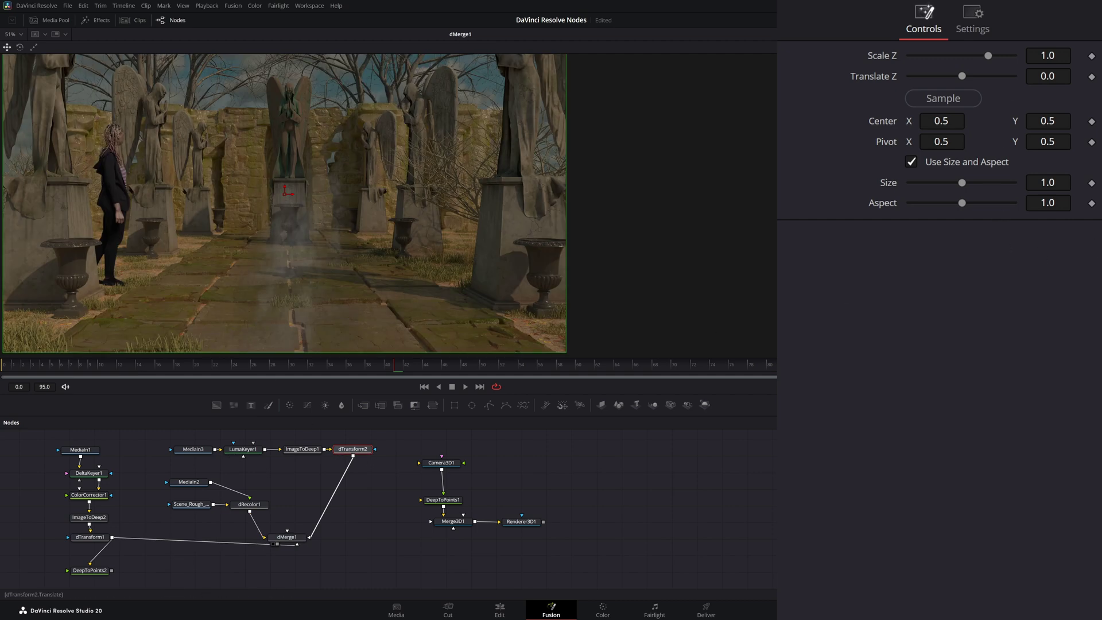
# Position the smoke in dTransform2 with Translate Z 15.9, Size 0.294, Center X 0.512 and Center Y 0.624, and play back the composite.
pyautogui.moveTo(964, 75); pyautogui.dragTo(984, 78)
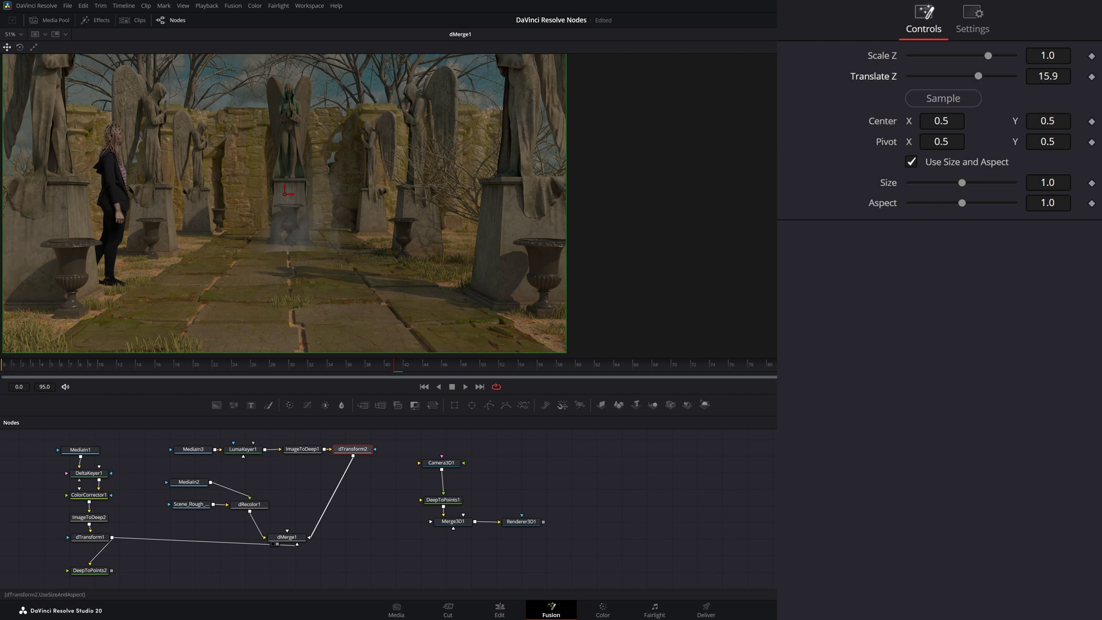
pyautogui.moveTo(962, 183); pyautogui.dragTo(925, 183)
pyautogui.moveTo(942, 121); pyautogui.dragTo(943, 121)
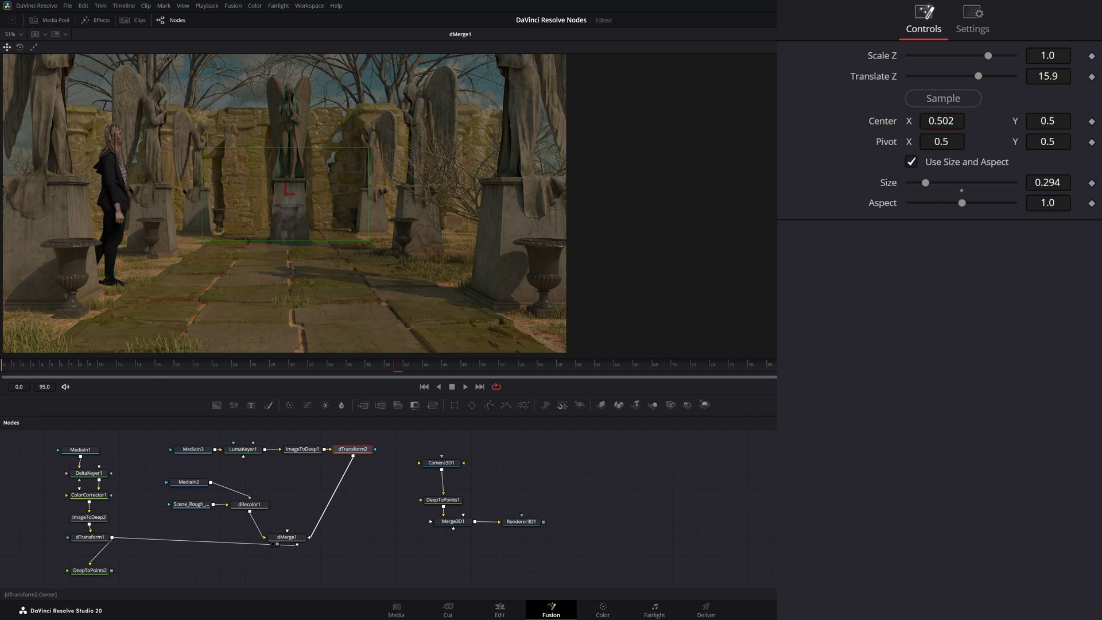
pyautogui.moveTo(1047, 121); pyautogui.dragTo(1095, 121)
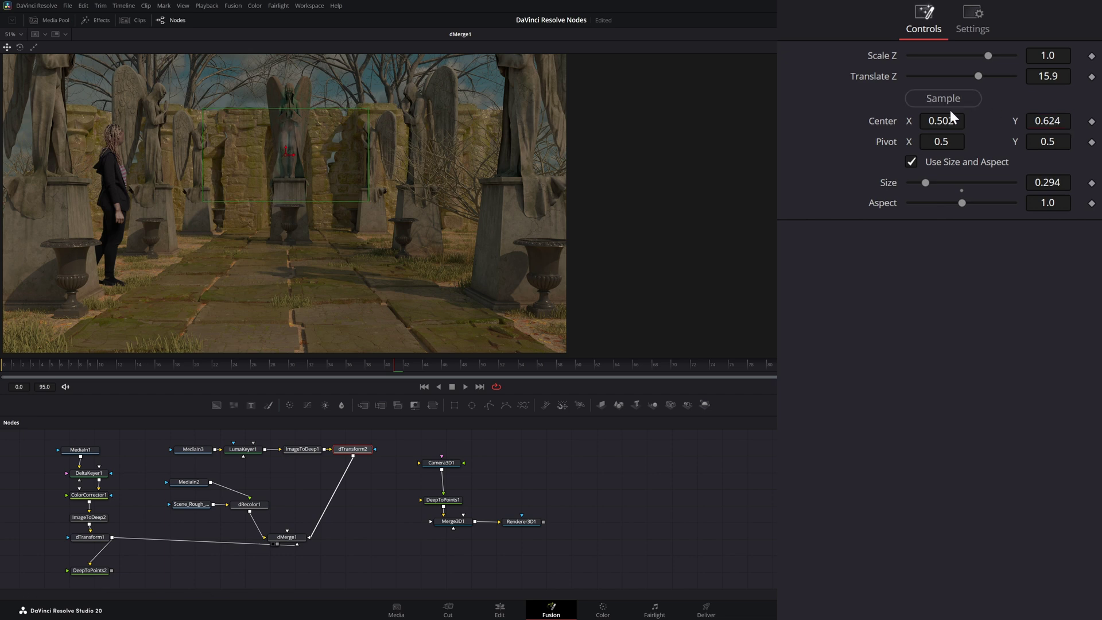
pyautogui.moveTo(952, 119); pyautogui.dragTo(954, 118)
pyautogui.click(554, 464)
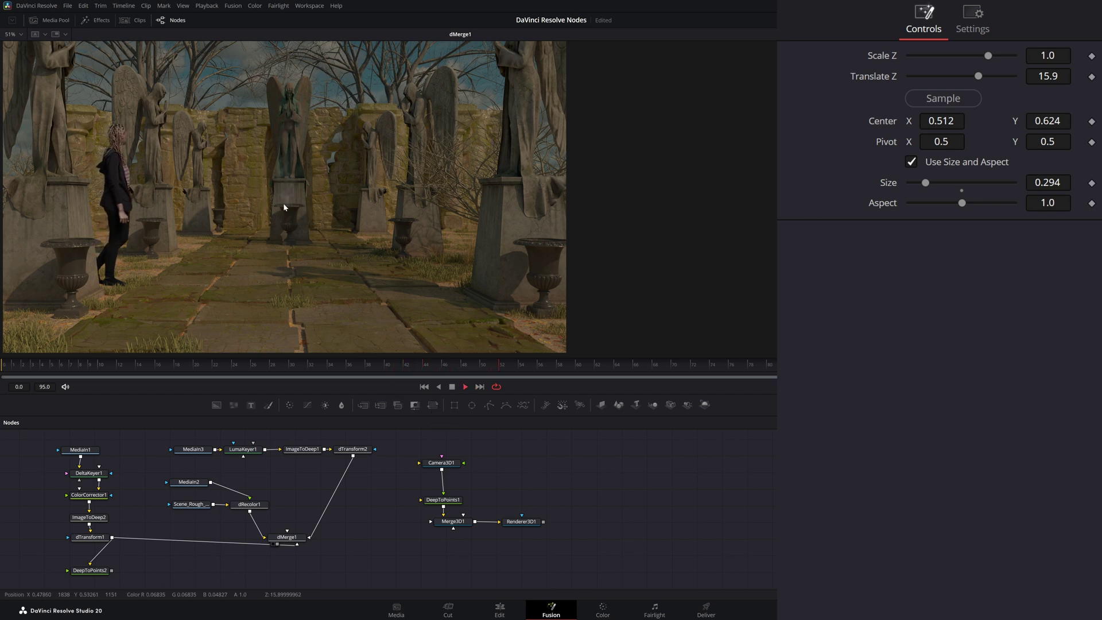
pyautogui.click(453, 387)
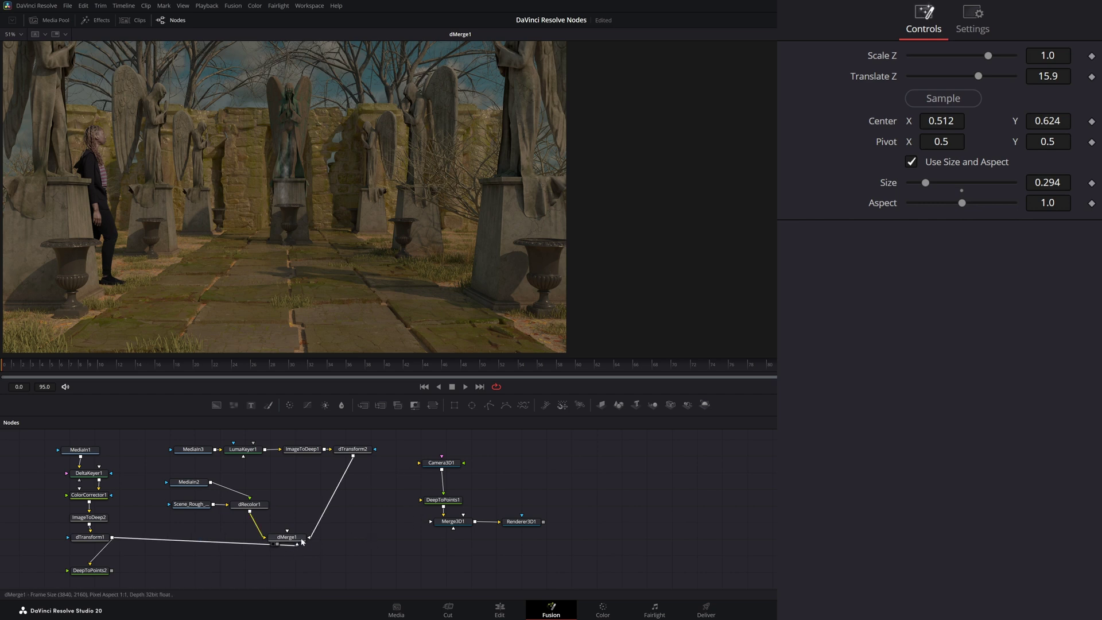
# Connect dRecolor1 to DeepToPoints1 and add another Deep To Points node fed by dTransform2.
pyautogui.moveTo(250, 511); pyautogui.dragTo(421, 505)
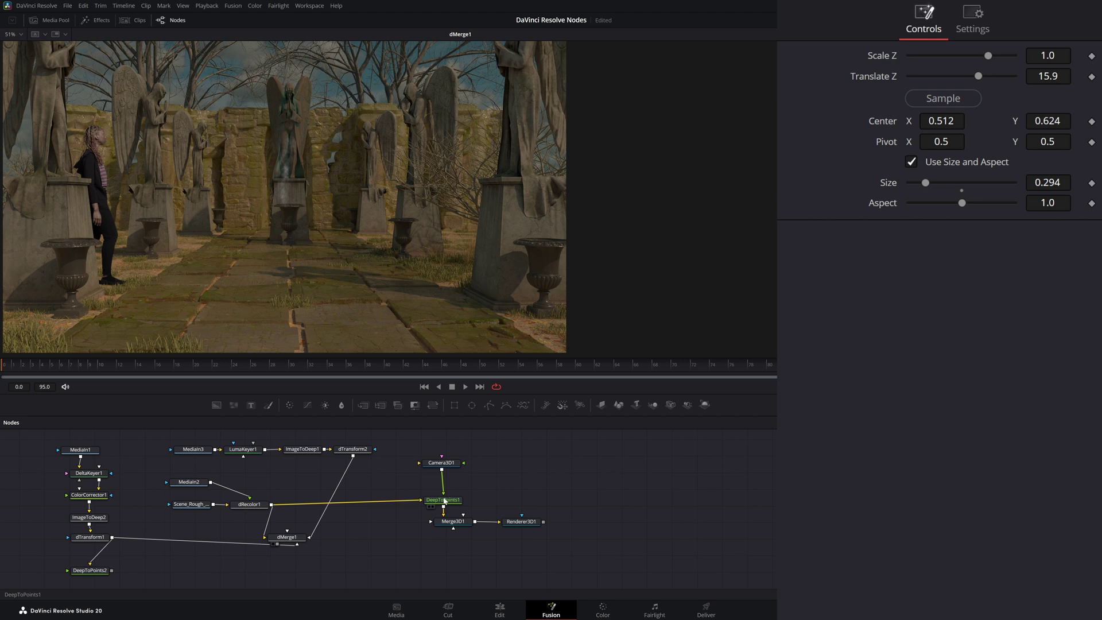
pyautogui.hotkey('shift', 'space')
pyautogui.write('dtradeep')
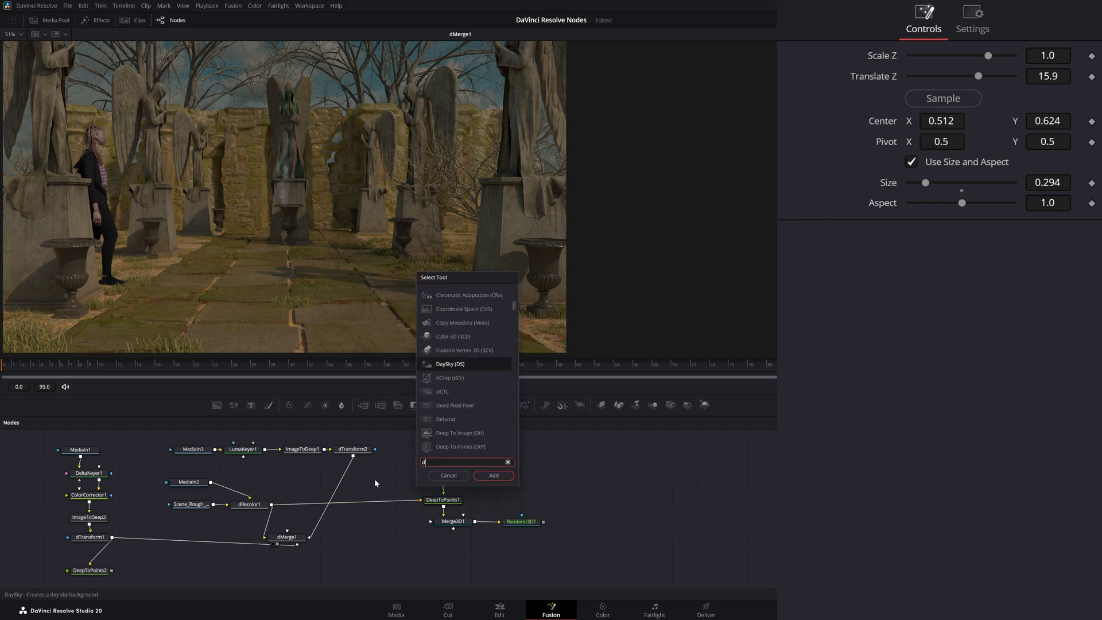
pyautogui.press('Return')
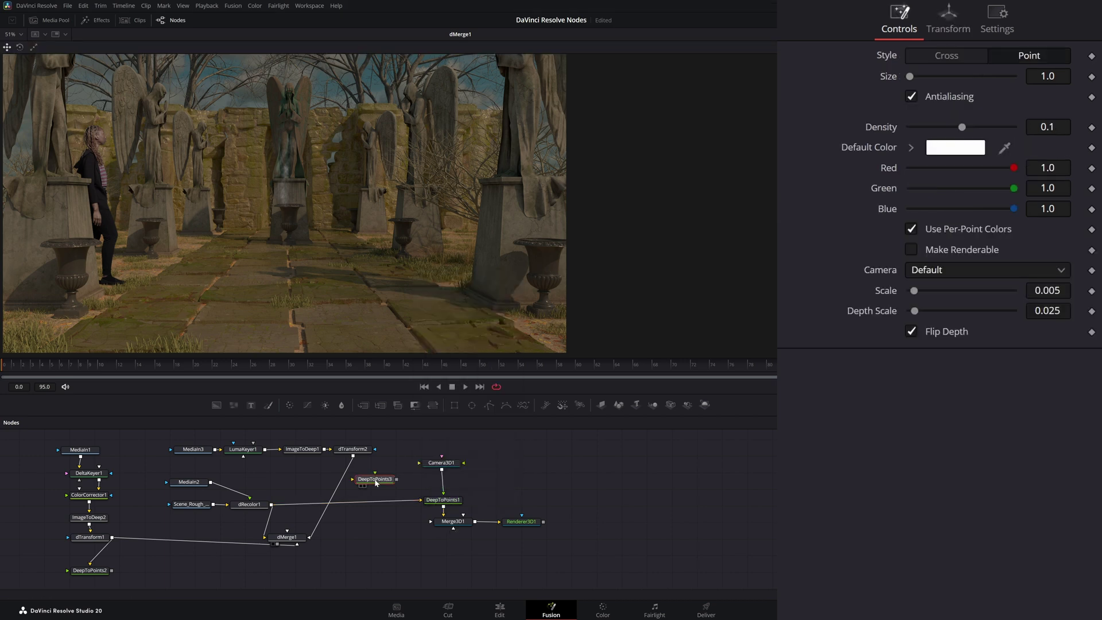
pyautogui.moveTo(376, 482); pyautogui.dragTo(410, 467)
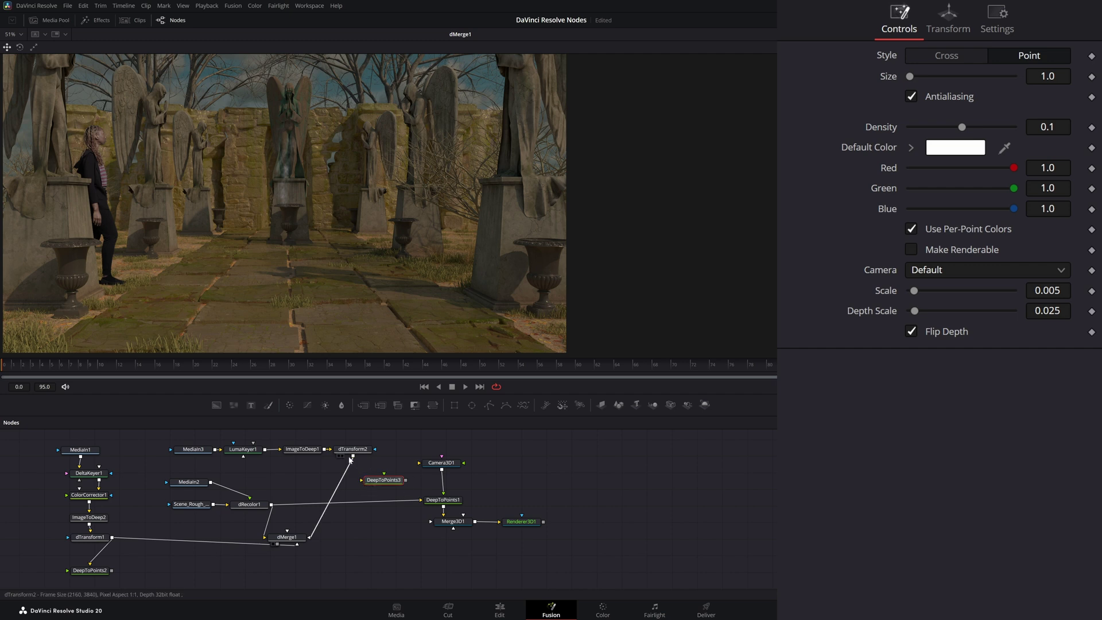
pyautogui.moveTo(353, 458); pyautogui.dragTo(362, 485)
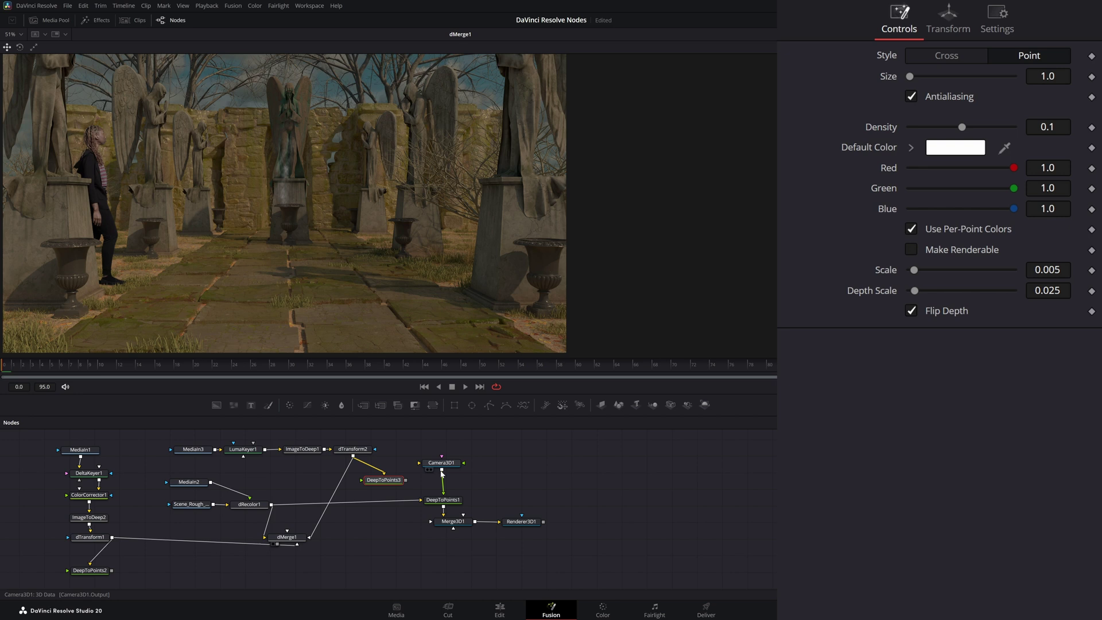
# Connect Camera3D1 to the smoke's Deep To Points node and that node to Merge3D1, and inspect the smoke within the 3D point cloud.
pyautogui.moveTo(441, 472); pyautogui.dragTo(446, 525)
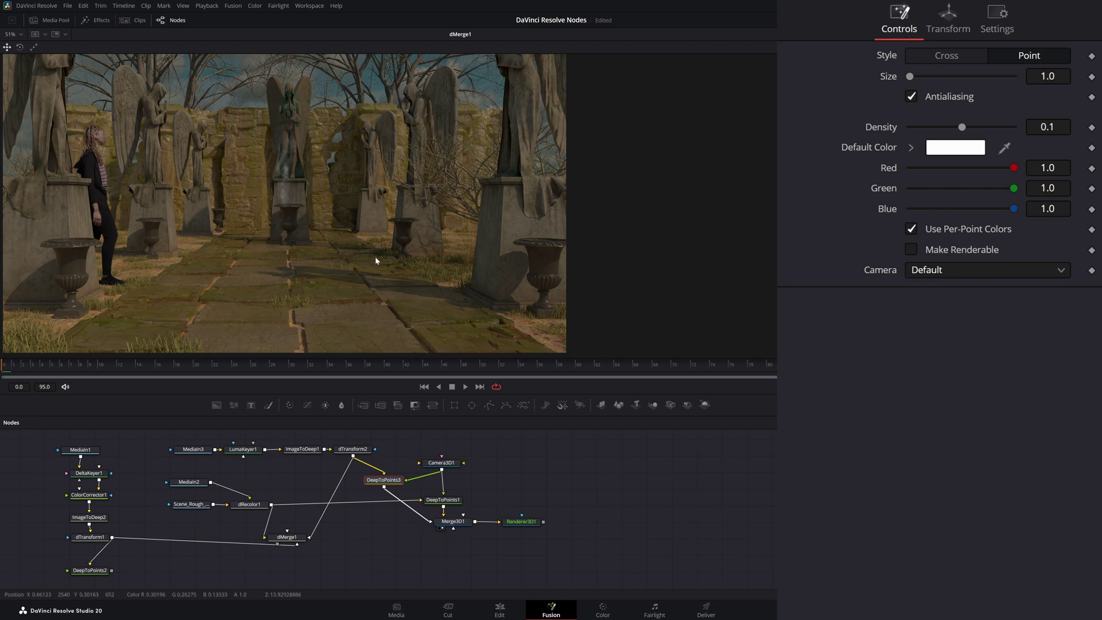
pyautogui.press('1')
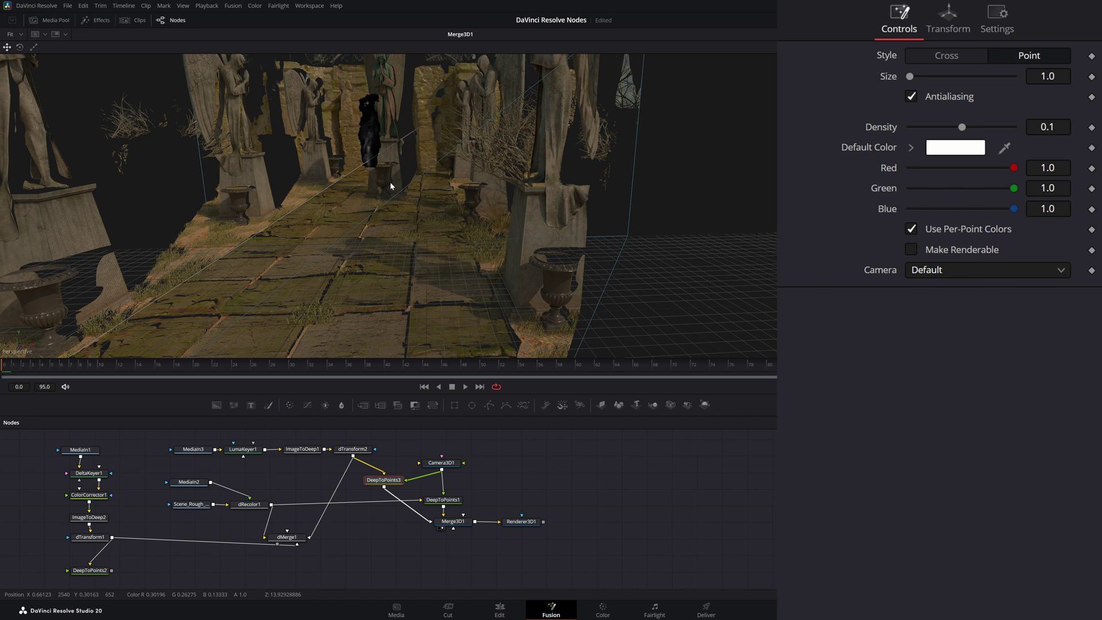
pyautogui.moveTo(391, 182); pyautogui.dragTo(376, 202)
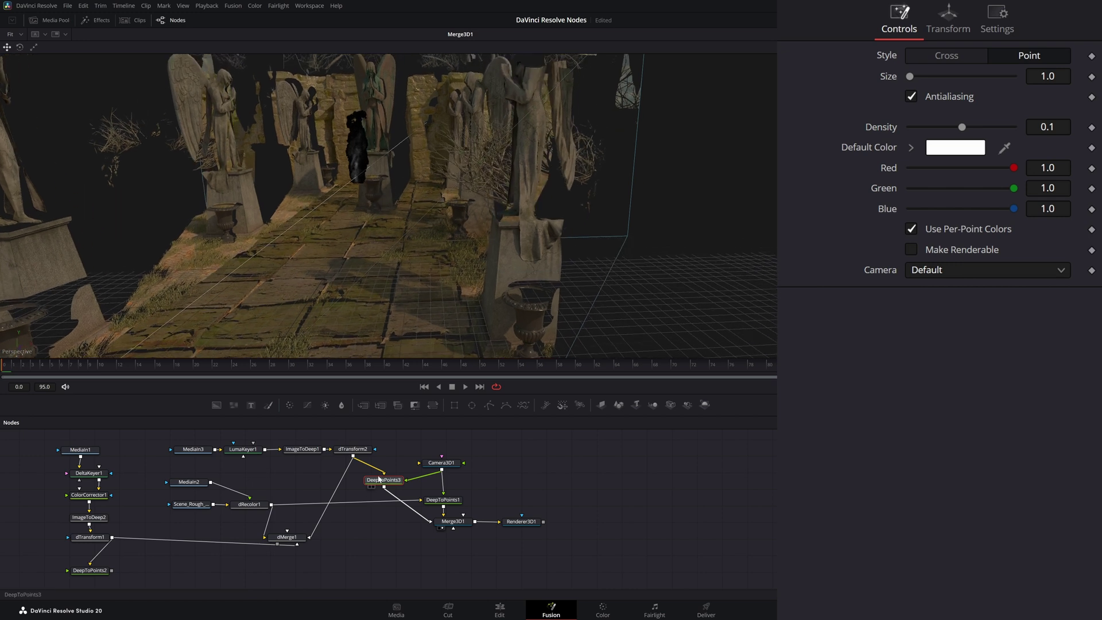
pyautogui.moveTo(385, 438); pyautogui.dragTo(535, 553)
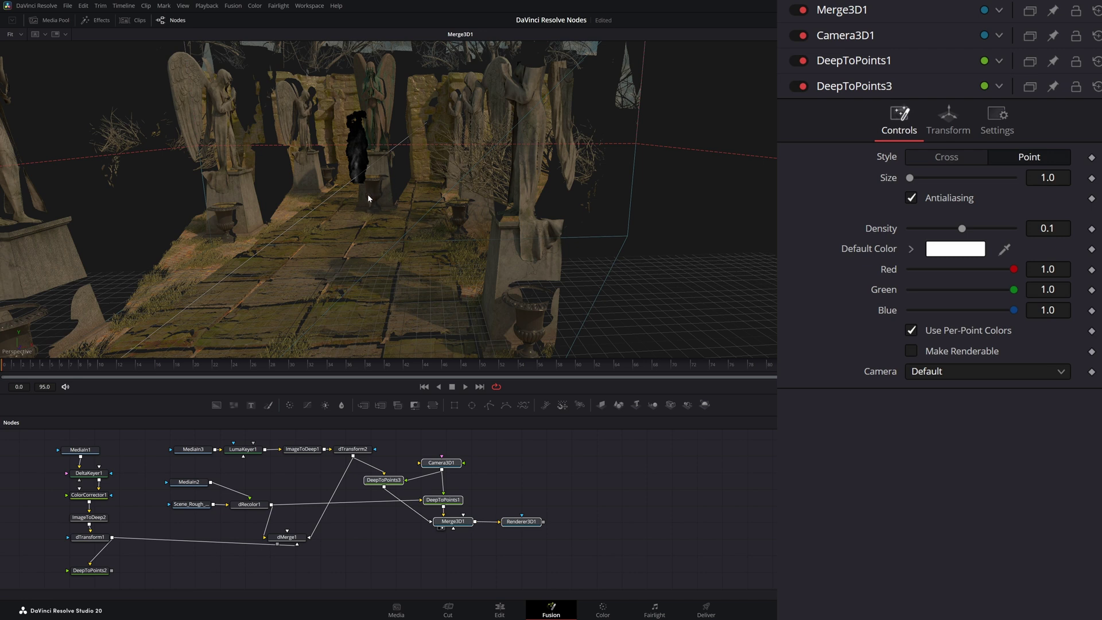
pyautogui.moveTo(360, 224); pyautogui.dragTo(412, 117)
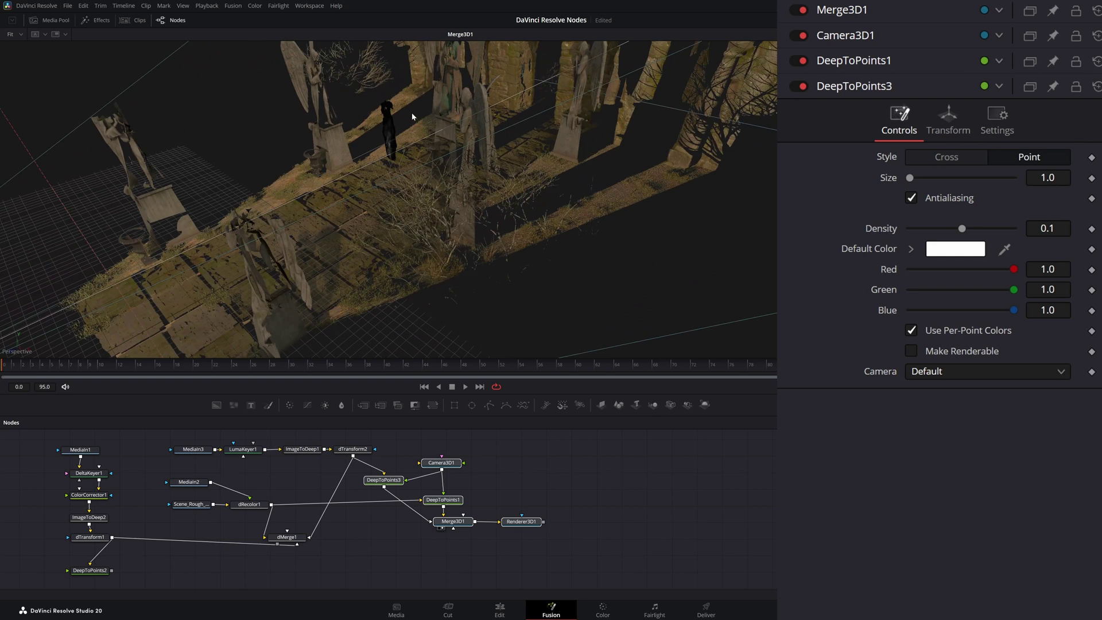
pyautogui.moveTo(404, 174); pyautogui.dragTo(403, 244)
pyautogui.scroll(3, 427, 224)
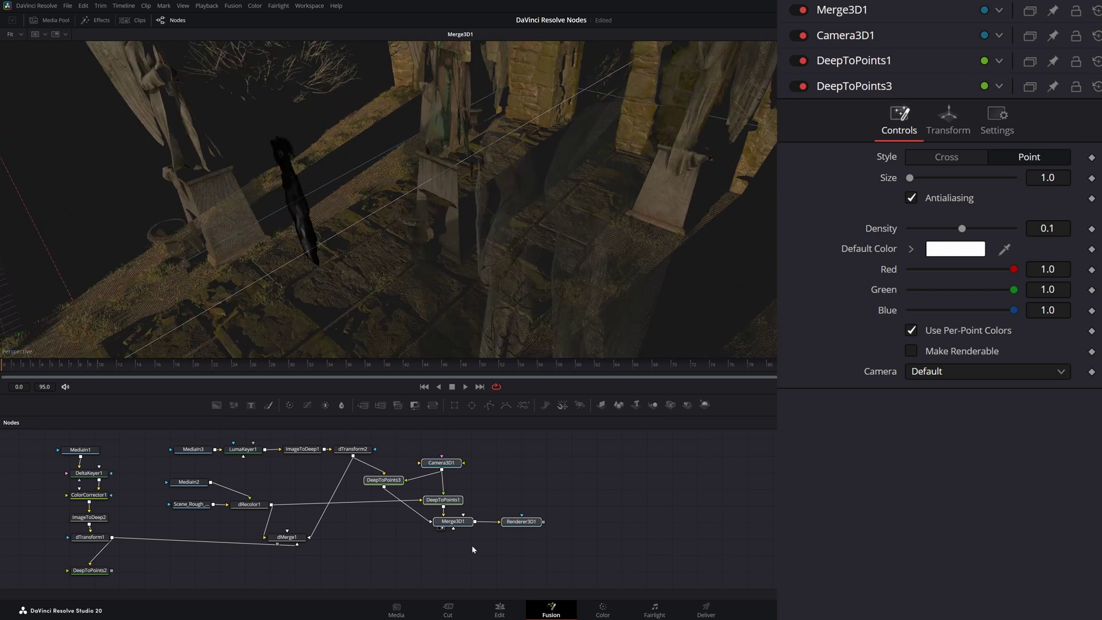
# Align the smoke with the central urn in the point cloud using dTransform2 Translate Z 18.4, Center X 0.531 and Center Y 0.606.
pyautogui.click(353, 454)
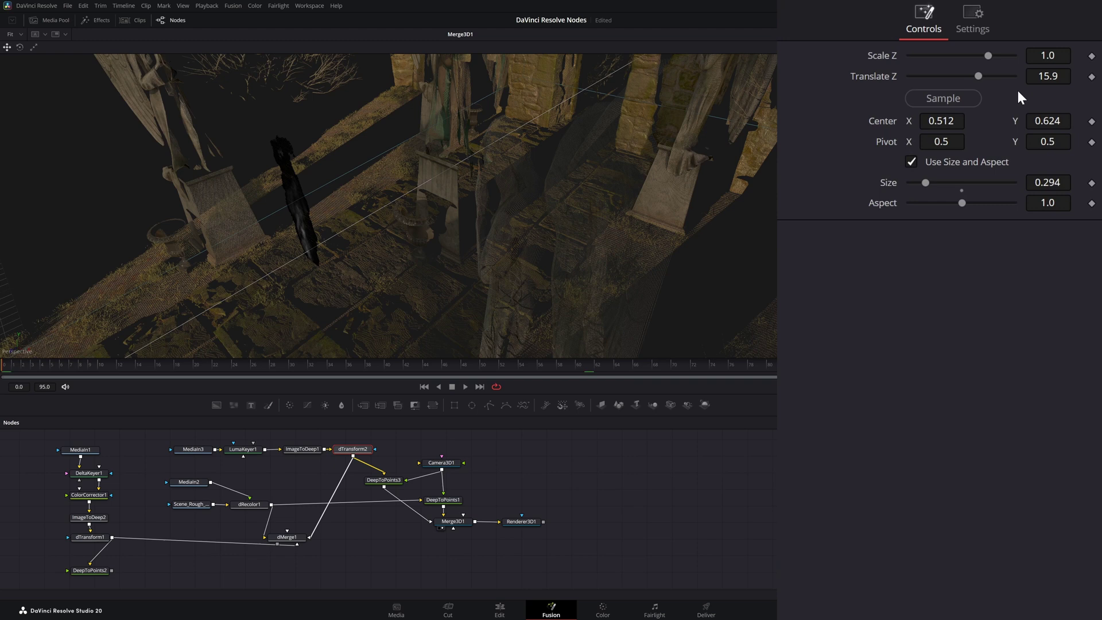
pyautogui.moveTo(1049, 76); pyautogui.dragTo(1065, 76)
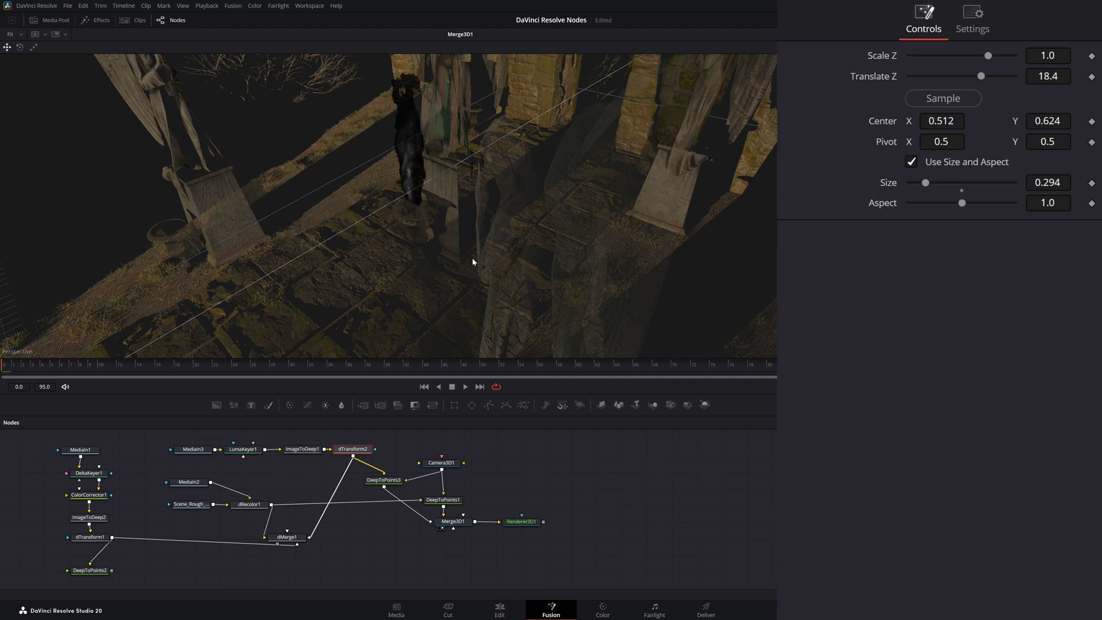
pyautogui.moveTo(472, 257); pyautogui.dragTo(356, 193)
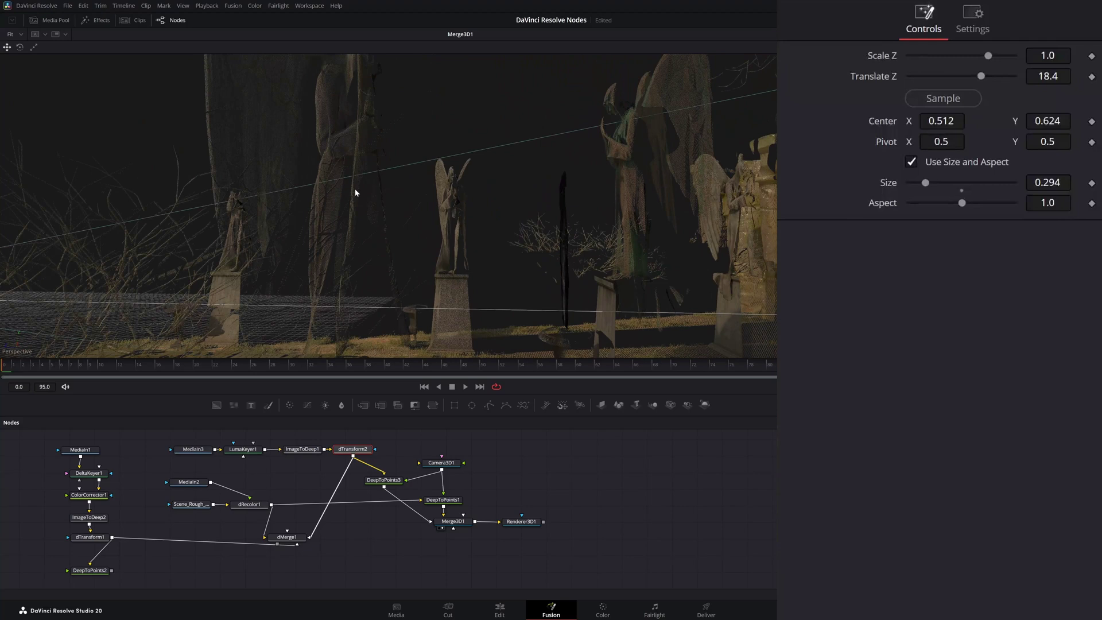
pyautogui.moveTo(1047, 120); pyautogui.dragTo(1045, 121)
pyautogui.moveTo(547, 331); pyautogui.dragTo(663, 355)
pyautogui.scroll(-5, 663, 359)
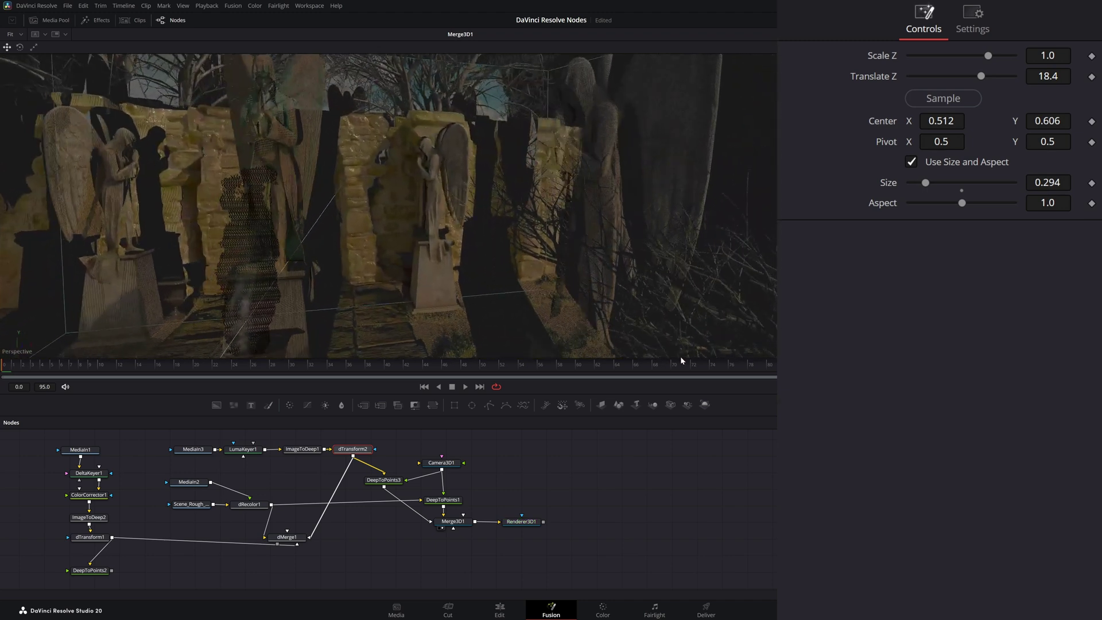
pyautogui.moveTo(333, 314); pyautogui.dragTo(389, 215)
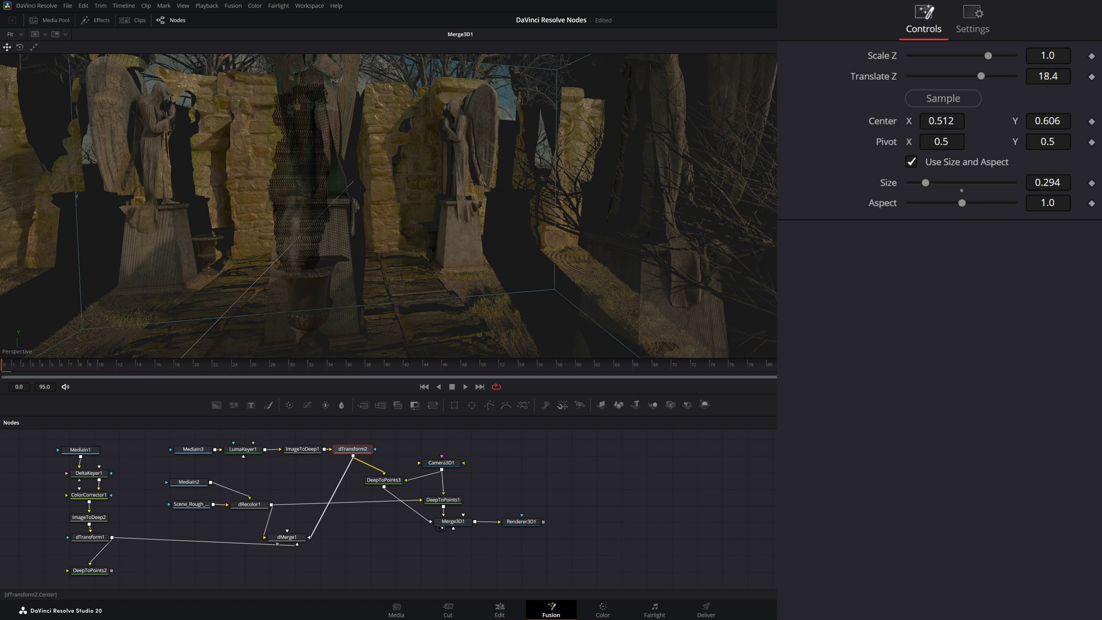
pyautogui.moveTo(942, 122); pyautogui.dragTo(952, 120)
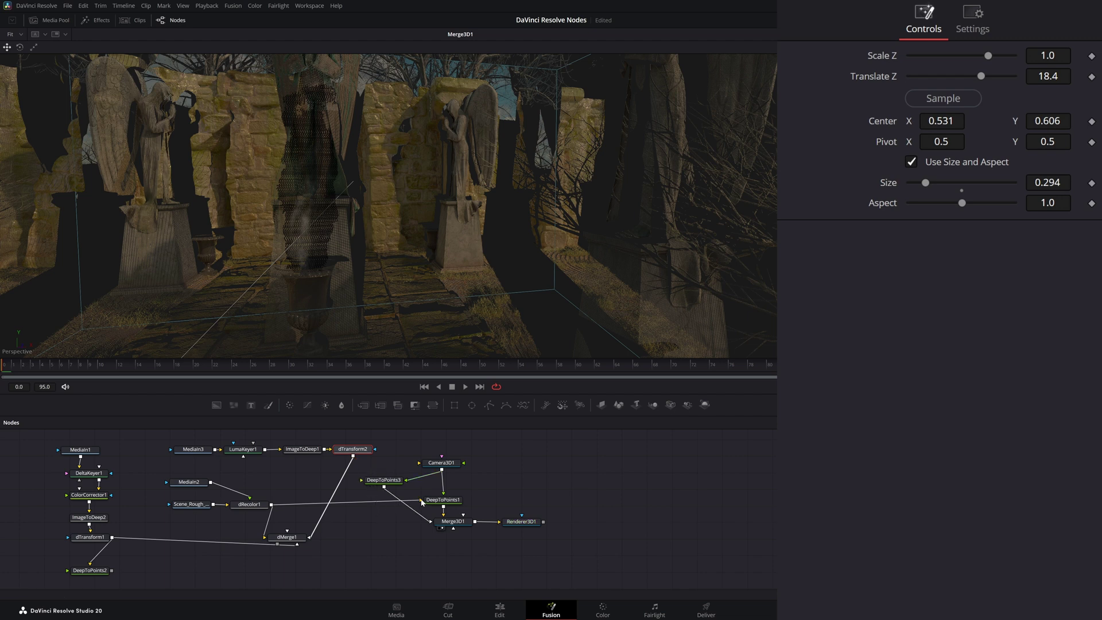
# Disconnect dRecolor1 and dTransform2 from the Deep To Points nodes, view dMerge1 and play back the composite.
pyautogui.click(377, 503)
pyautogui.moveTo(288, 538); pyautogui.dragTo(318, 211)
pyautogui.moveTo(463, 255); pyautogui.dragTo(288, 253)
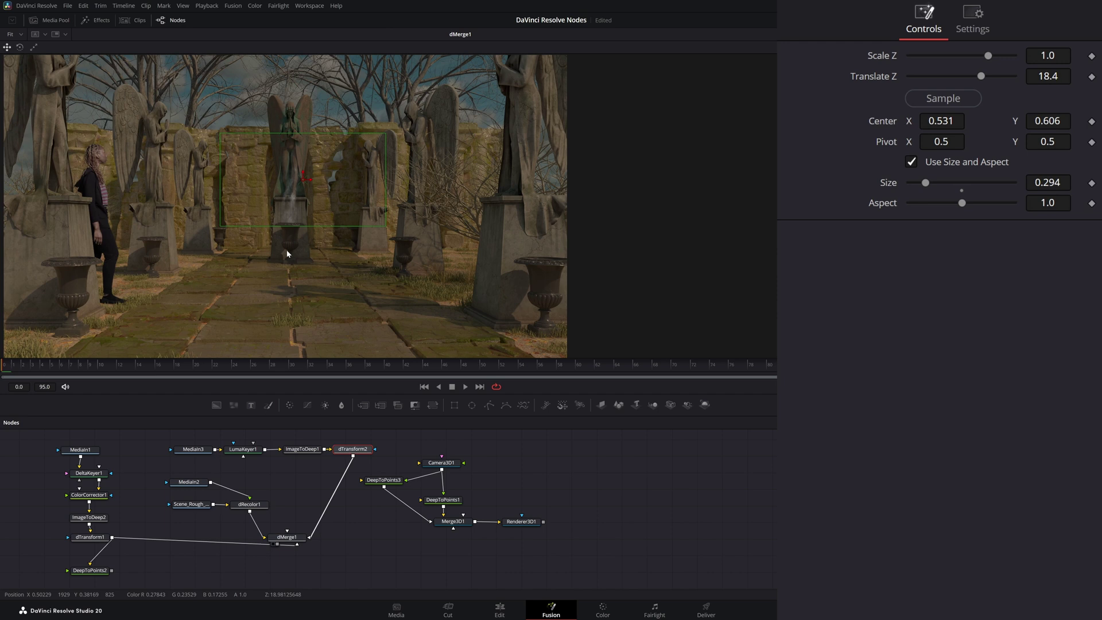
pyautogui.click(363, 564)
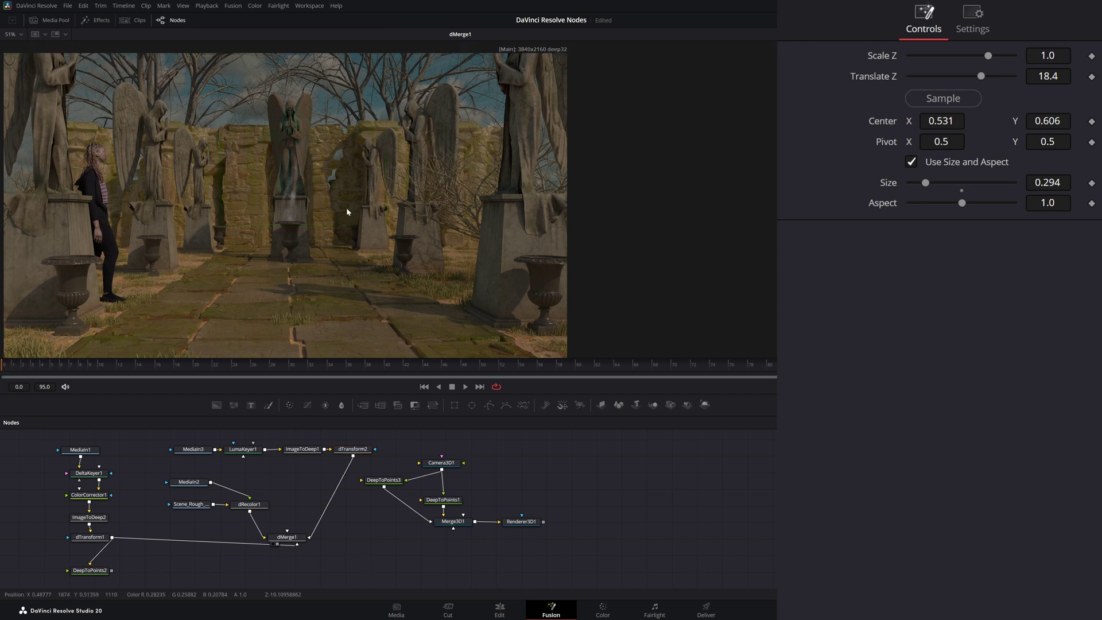
pyautogui.click(465, 387)
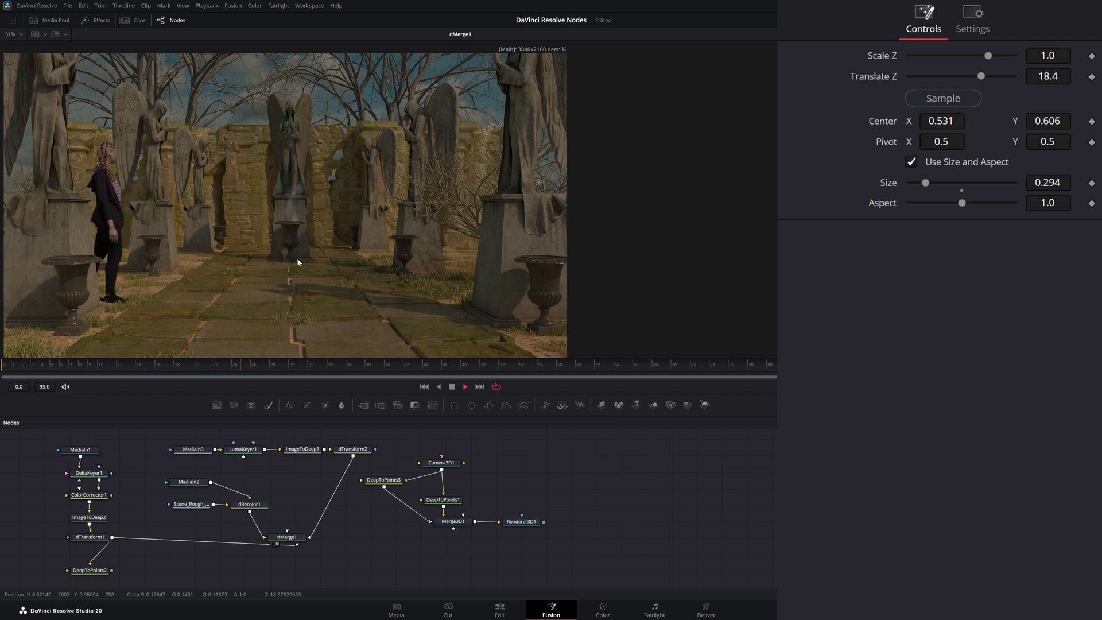
pyautogui.click(453, 389)
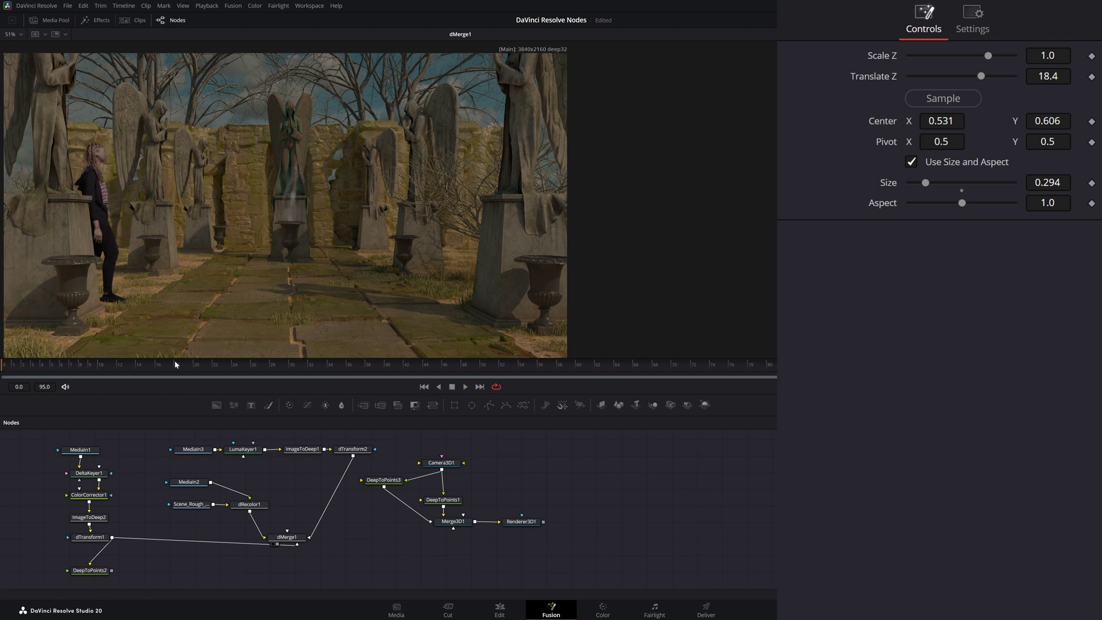
# Bring the Smoke Plume 1 clip from the smoke-h264 folder in File Explorer into the node graph above MediaIn3.
pyautogui.scroll(3, 257, 513)
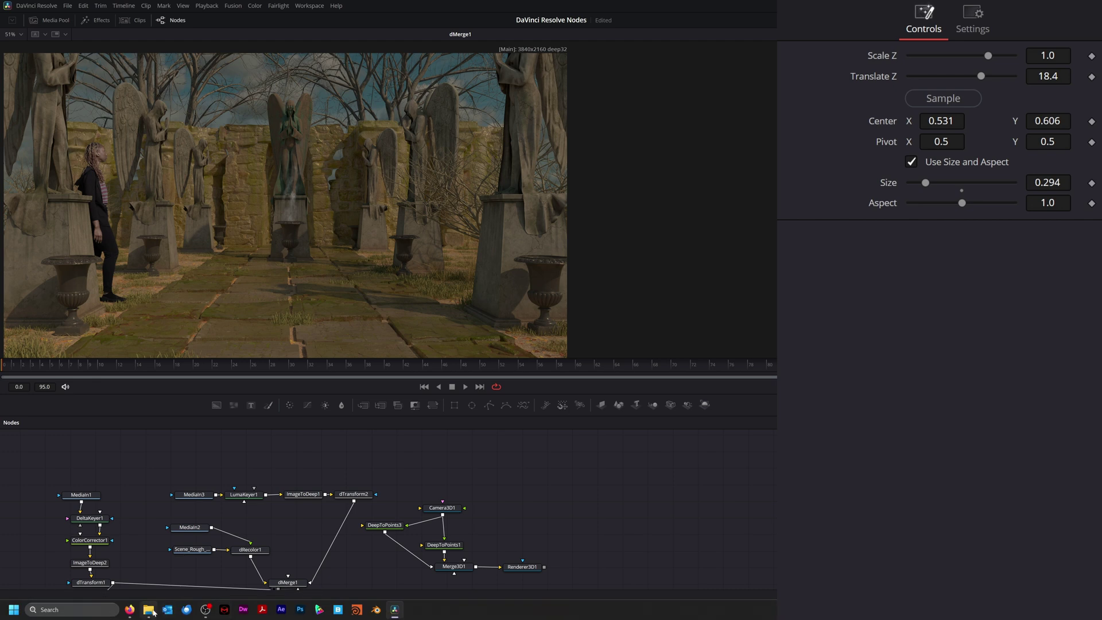
pyautogui.click(148, 610)
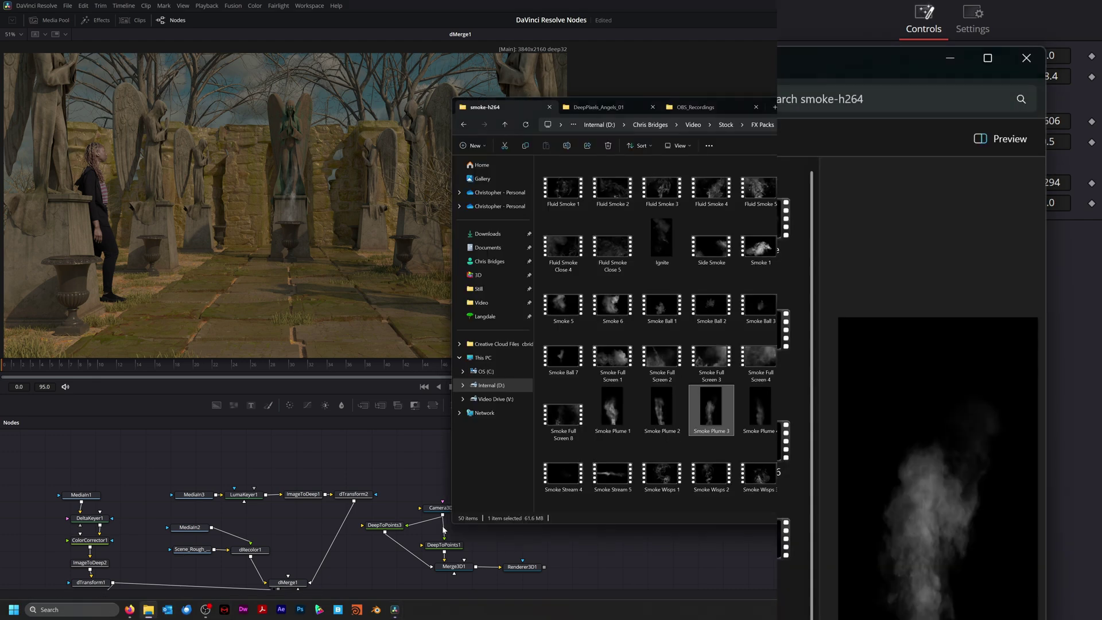
pyautogui.click(615, 424)
pyautogui.moveTo(615, 423); pyautogui.dragTo(312, 501)
# Duplicate LumaKeyer1 and ImageToDeep1 and place the connected copies after MediaIn4.
pyautogui.click(245, 497)
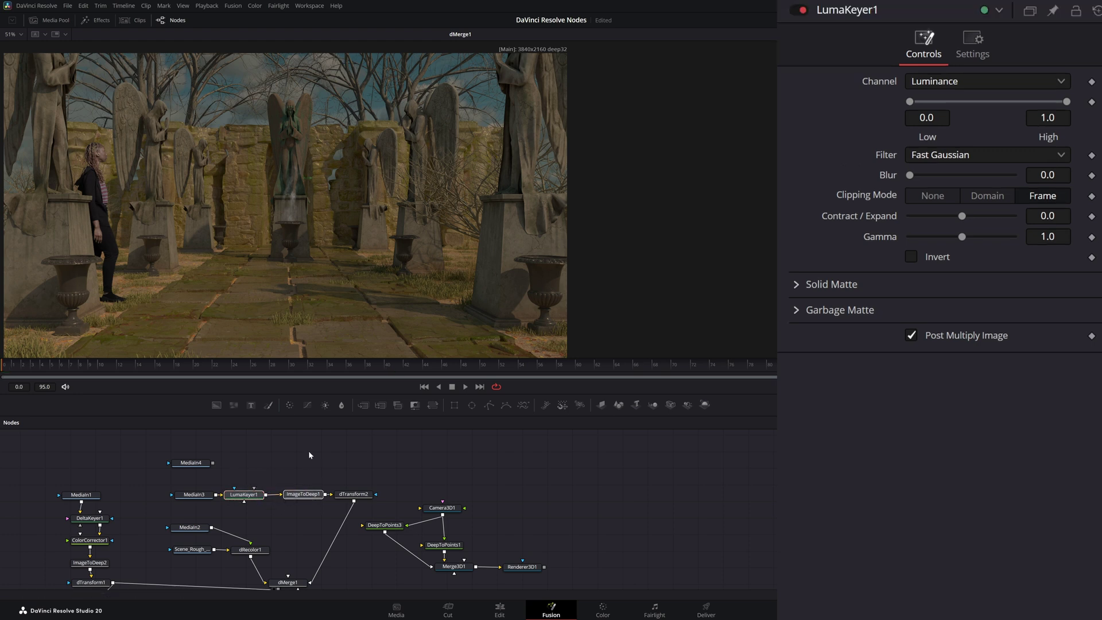
pyautogui.hotkey('ctrl', 'c')
pyautogui.hotkey('ctrl', 'v')
pyautogui.moveTo(259, 459)
pyautogui.mouseDown()
pyautogui.moveTo(230, 464)
pyautogui.moveTo(244, 464)
pyautogui.mouseUp()
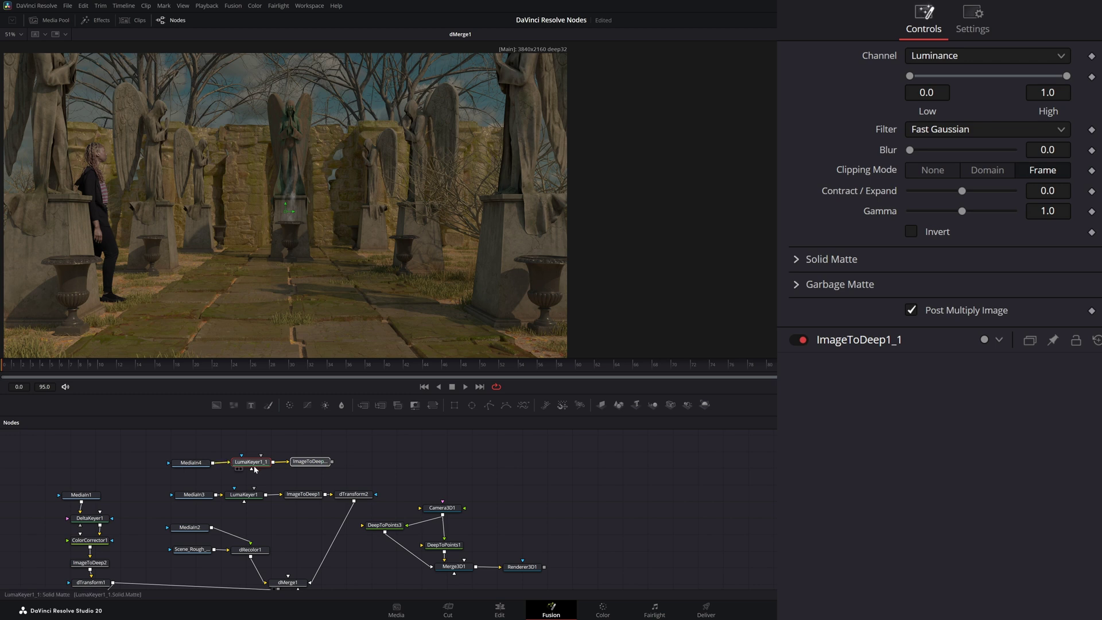
pyautogui.moveTo(319, 466); pyautogui.dragTo(321, 466)
# Add a dTransform node after the copied Image To Deep node and connect its output to dMerge1.
pyautogui.hotkey('shift', 'space')
pyautogui.write('deep')
pyautogui.press('BackSpace')
pyautogui.press('BackSpace')
pyautogui.press('BackSpace')
pyautogui.press('BackSpace')
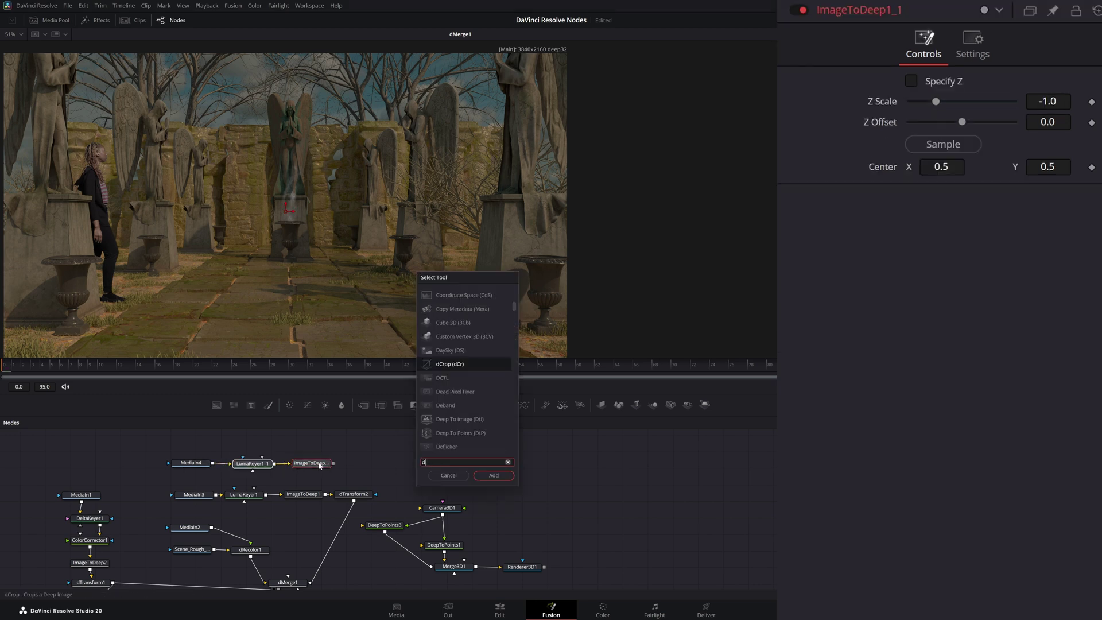
pyautogui.write('dtra')
pyautogui.press('Return')
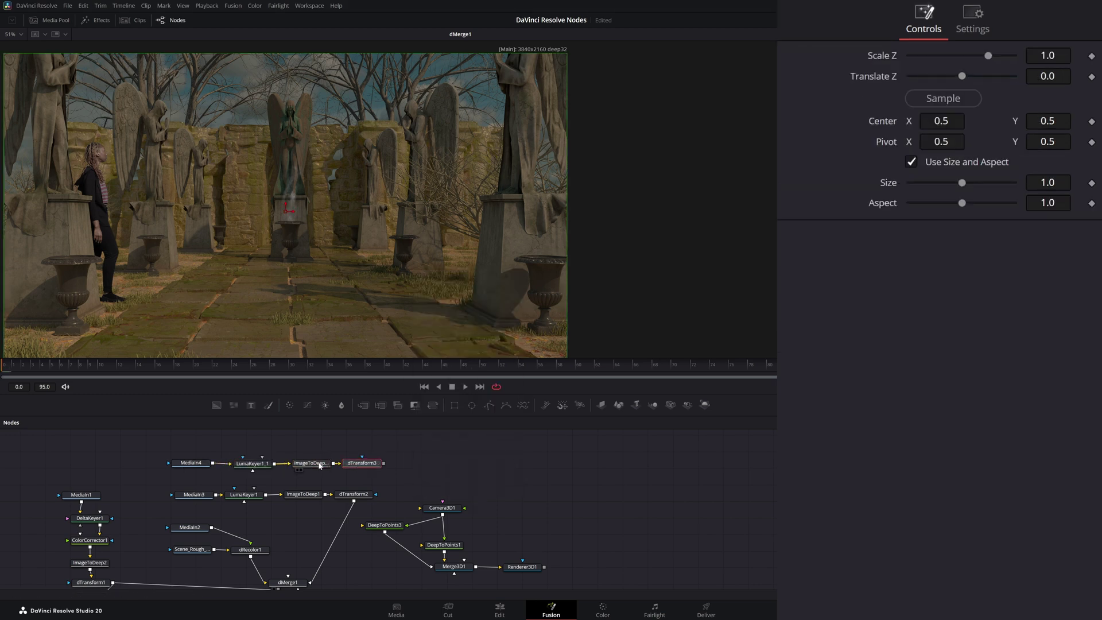
pyautogui.moveTo(417, 457); pyautogui.dragTo(278, 566)
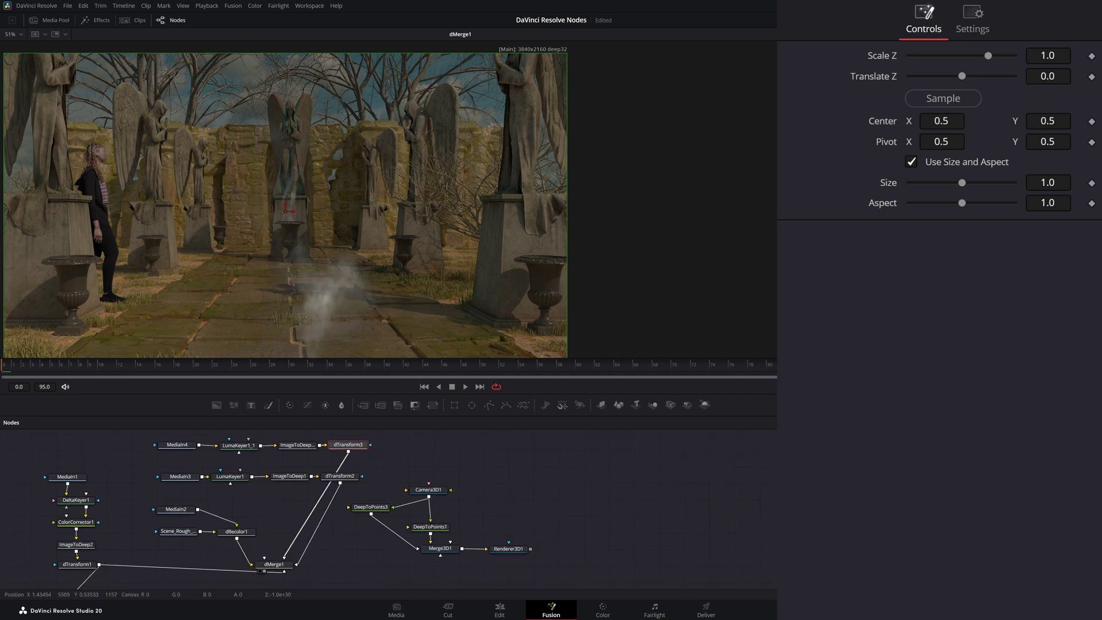
# Place the second smoke plume above the front-left urn with dTransform3 Size 0.404, Center X -0.223 and Center Y 0.621.
pyautogui.moveTo(1049, 183); pyautogui.dragTo(932, 183)
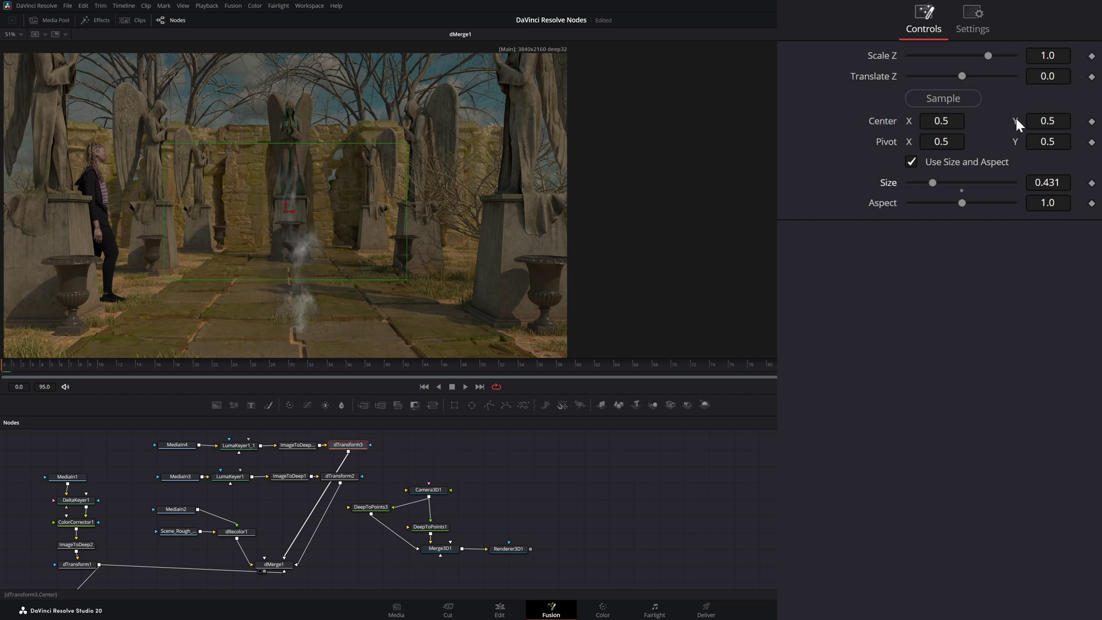
pyautogui.moveTo(941, 120); pyautogui.dragTo(527, 121)
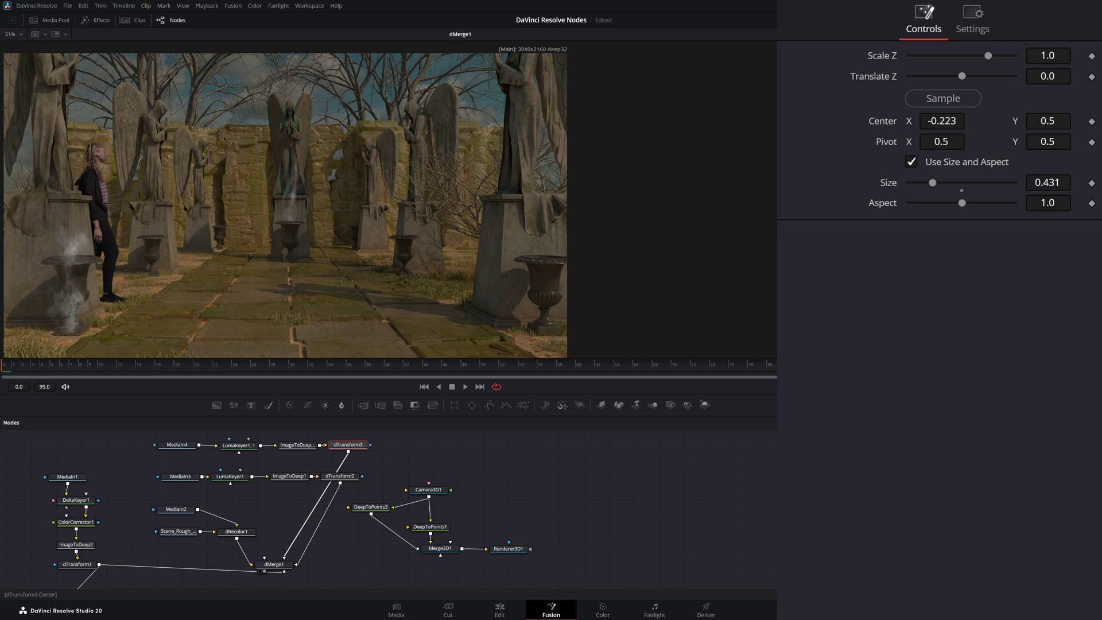
pyautogui.moveTo(1045, 121)
pyautogui.mouseDown()
pyautogui.moveTo(1101, 121)
pyautogui.moveTo(1054, 127)
pyautogui.mouseUp()
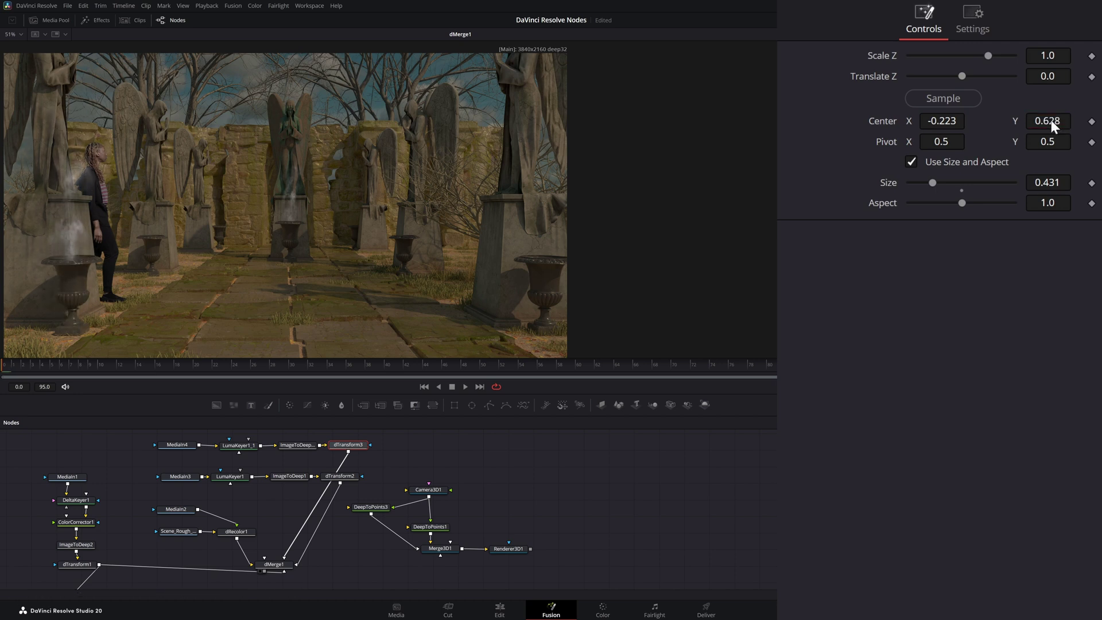
pyautogui.moveTo(1049, 183); pyautogui.dragTo(1045, 183)
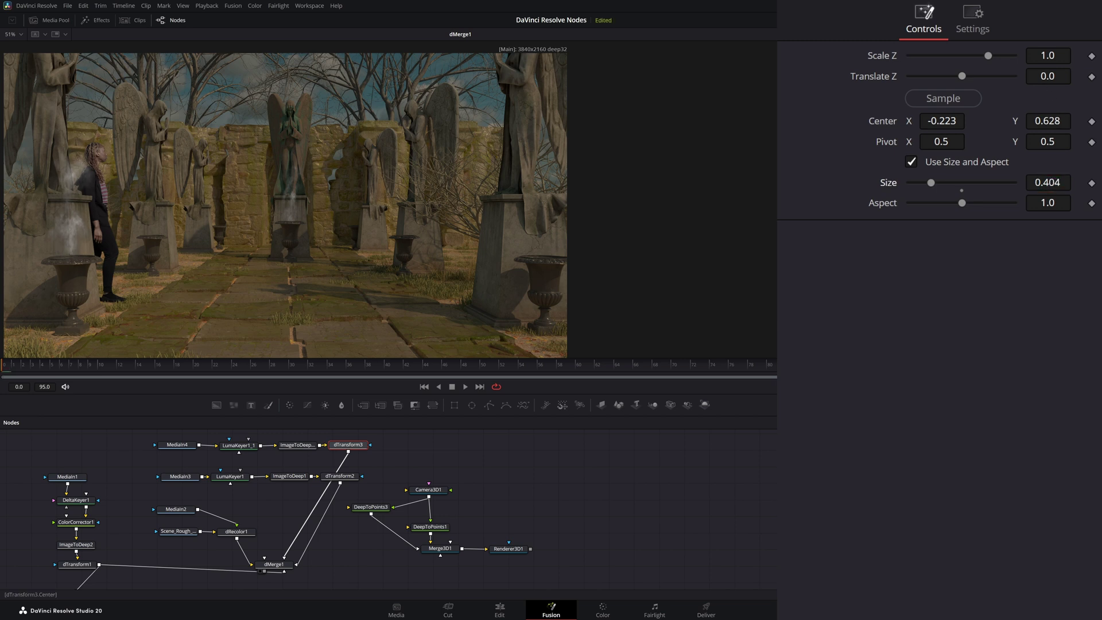
pyautogui.moveTo(1048, 120); pyautogui.dragTo(1045, 120)
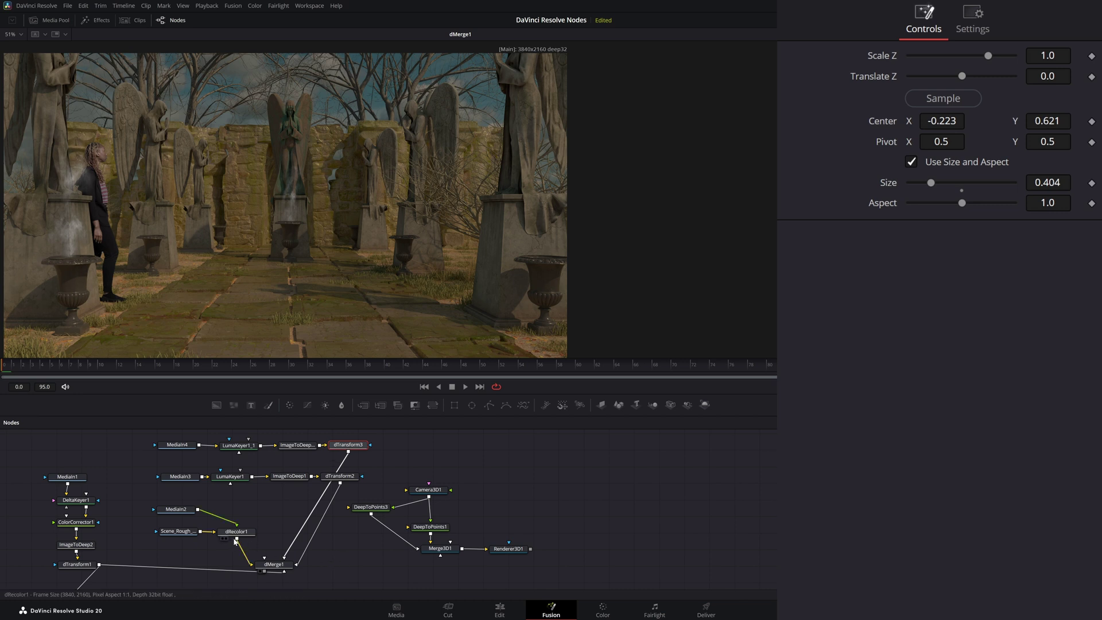
# Connect dRecolor1 to DeepToPoints1 and dTransform3 to DeepToPoints3, and view Merge3D1.
pyautogui.moveTo(237, 540); pyautogui.dragTo(409, 527)
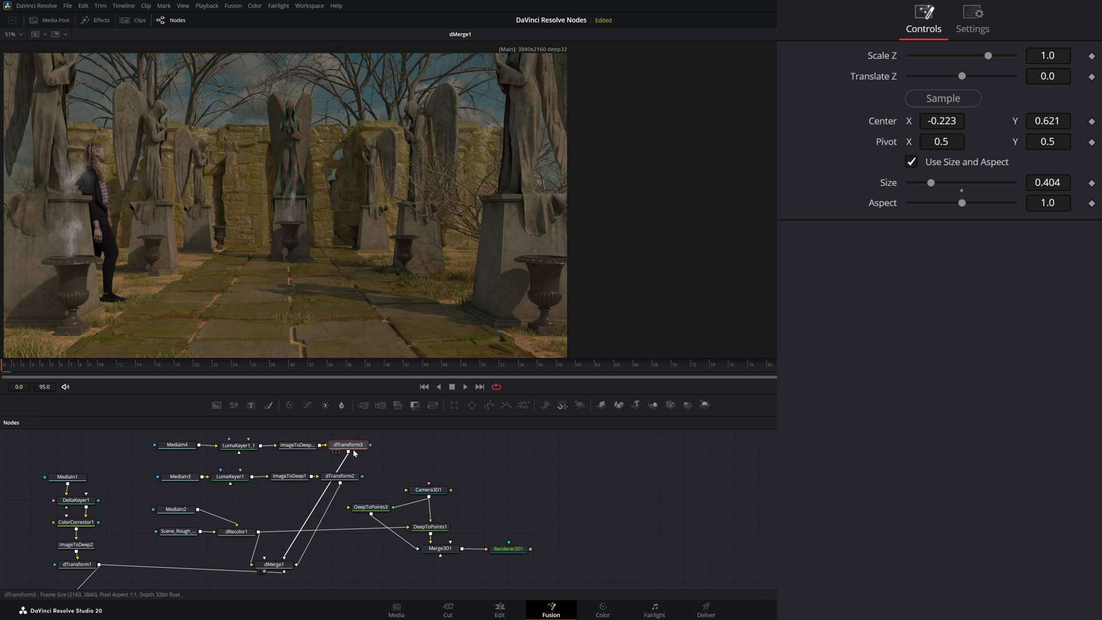
pyautogui.moveTo(348, 452); pyautogui.dragTo(350, 509)
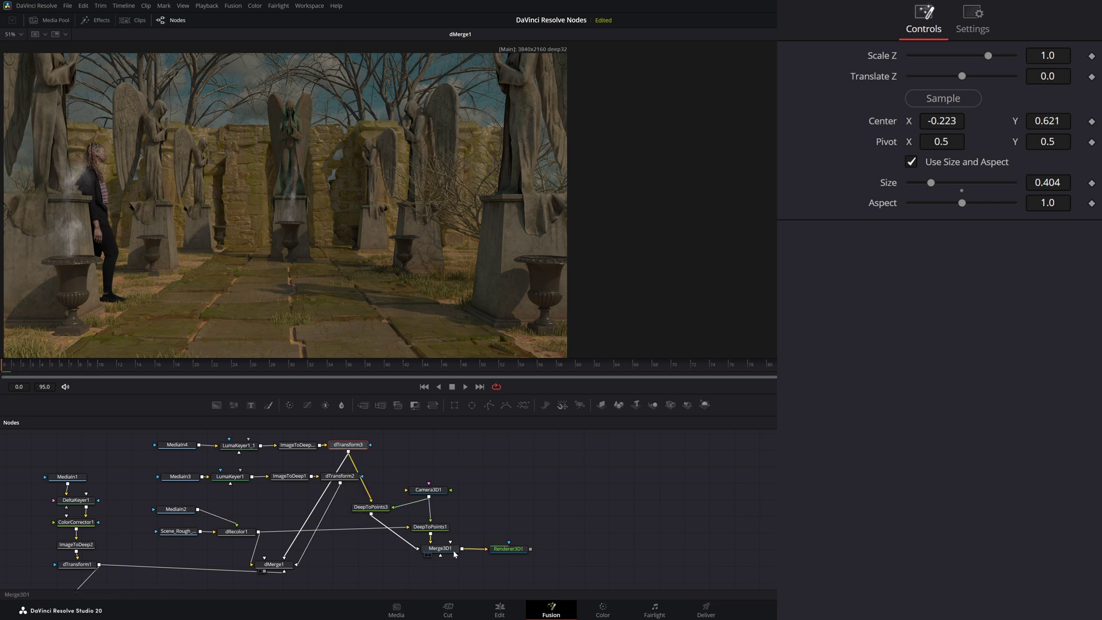
pyautogui.moveTo(438, 548); pyautogui.dragTo(408, 257)
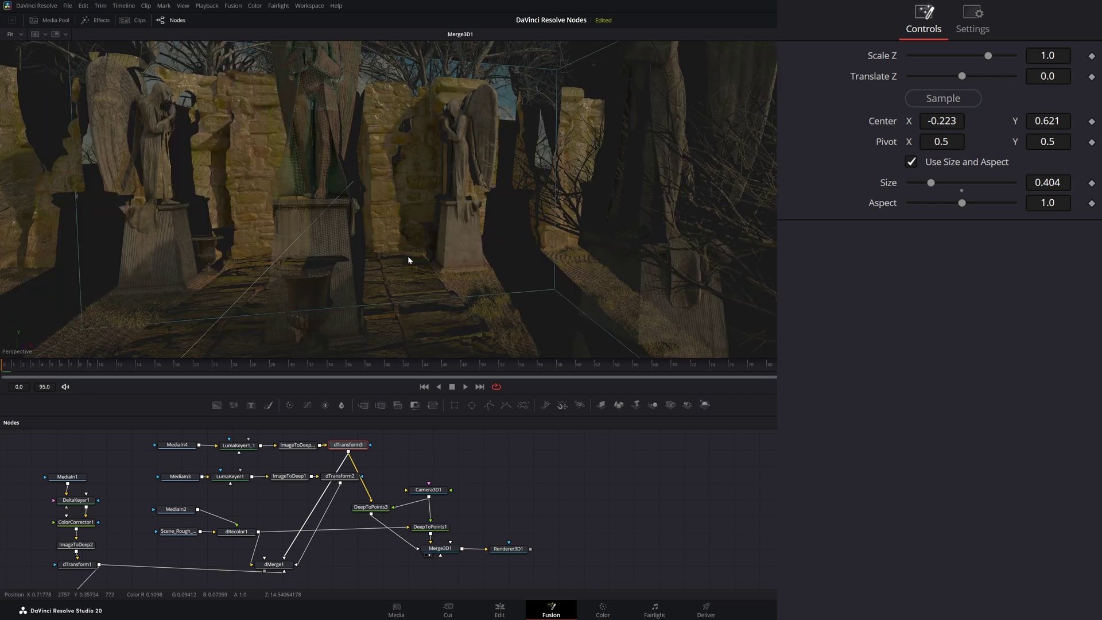
# Set dTransform3's Translate Z to 7.56 to match the second plume's depth to the front-left urn in the point cloud.
pyautogui.moveTo(311, 268)
pyautogui.mouseDown()
pyautogui.moveTo(270, 301)
pyautogui.moveTo(312, 263)
pyautogui.mouseUp()
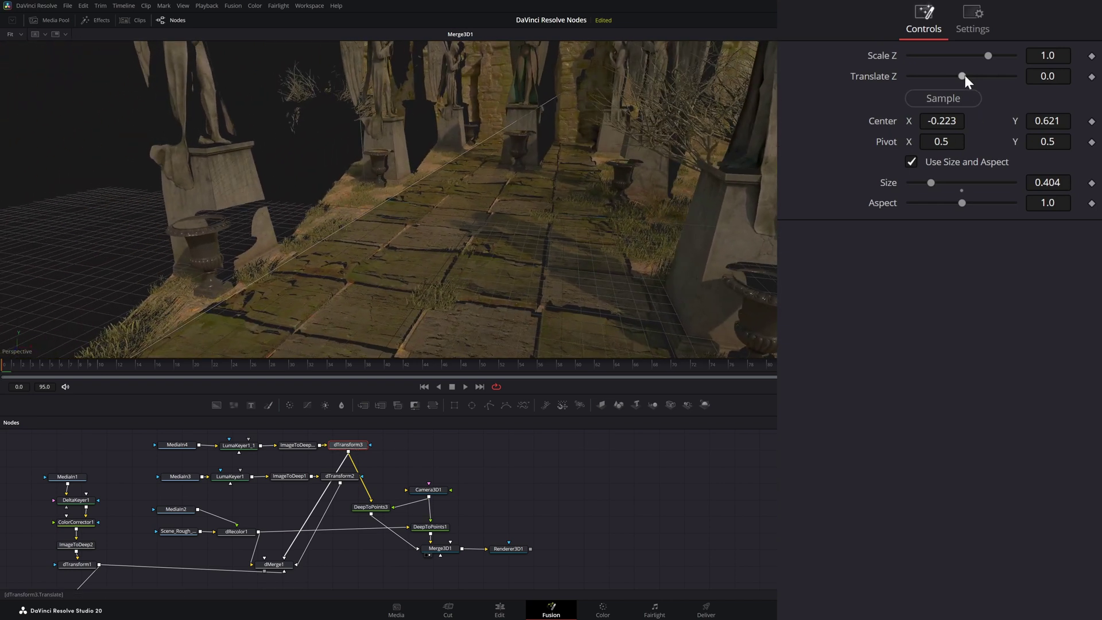
pyautogui.moveTo(965, 74); pyautogui.dragTo(970, 74)
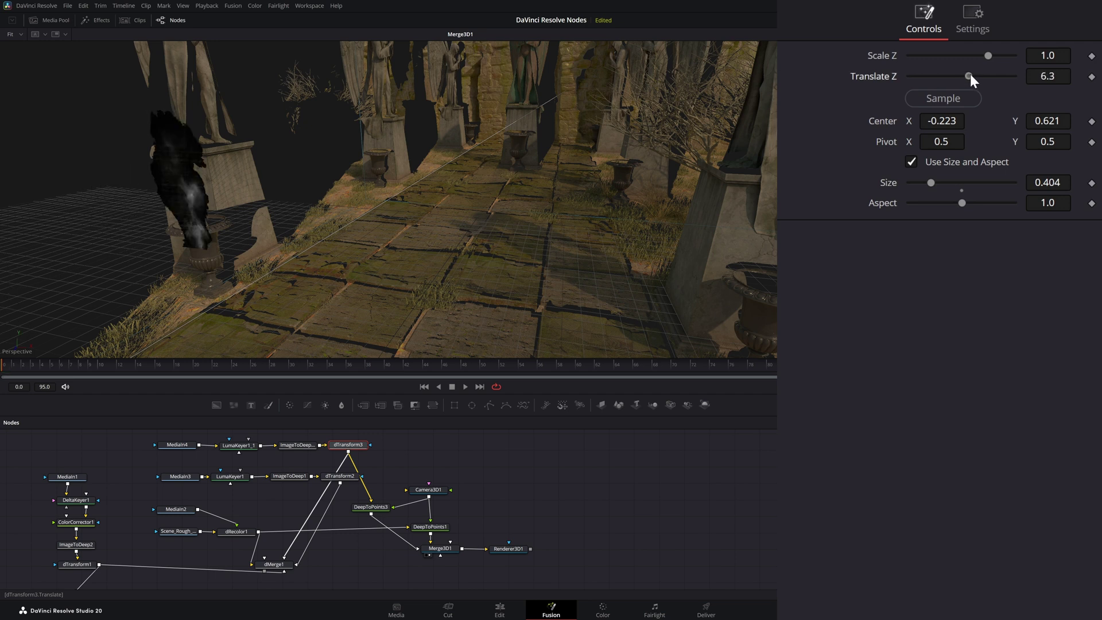
pyautogui.click(1048, 76)
pyautogui.write('7.3')
pyautogui.press('Return')
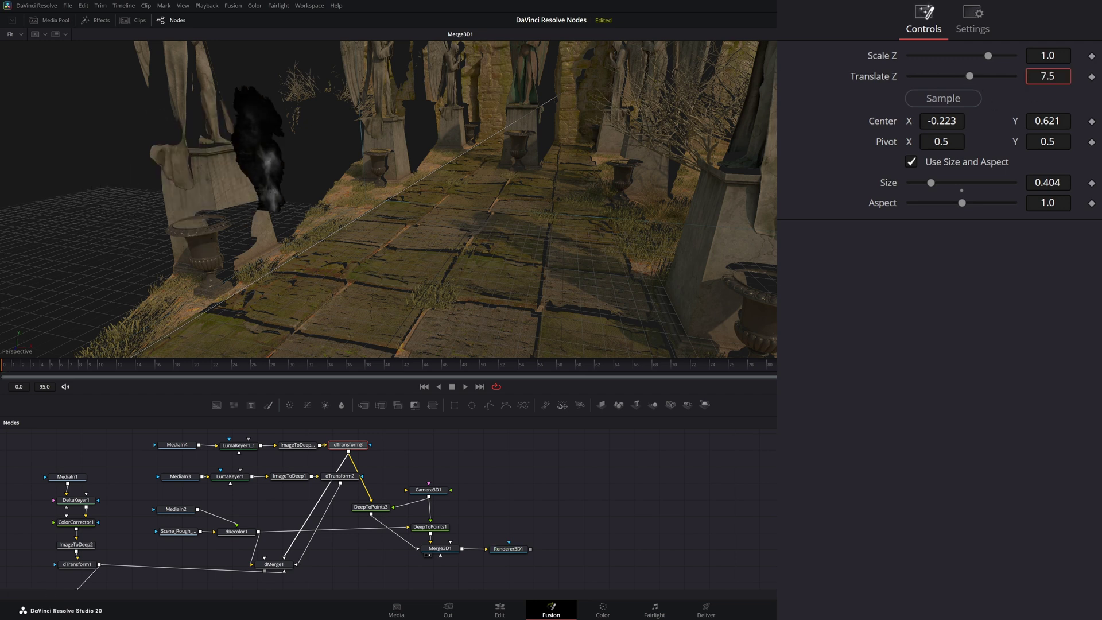
pyautogui.moveTo(1048, 75); pyautogui.dragTo(1028, 76)
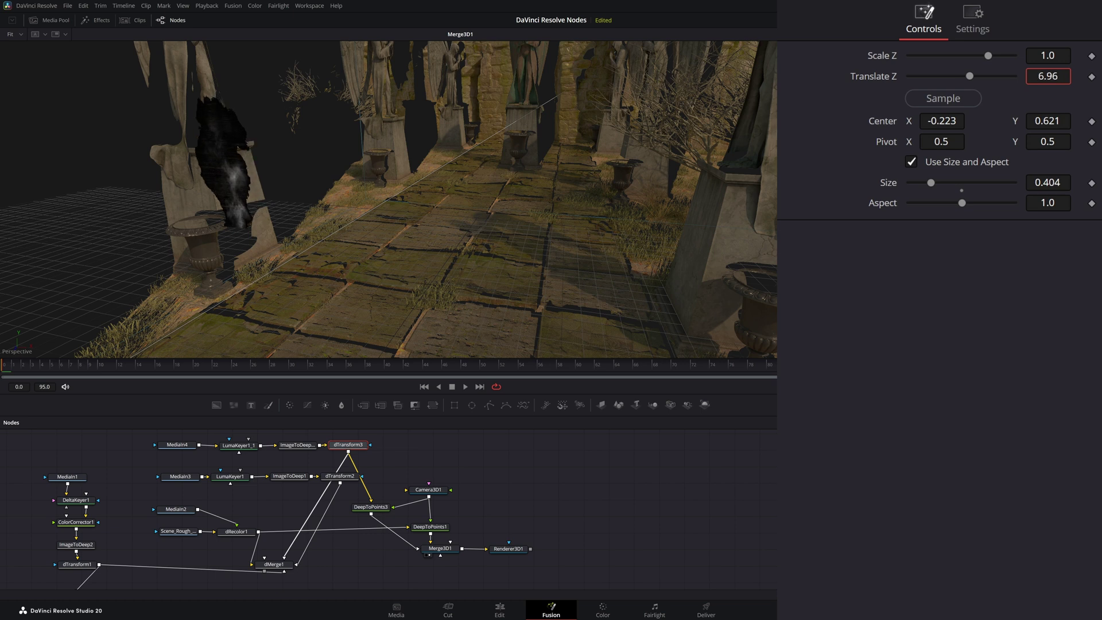
pyautogui.moveTo(670, 242); pyautogui.dragTo(199, 255)
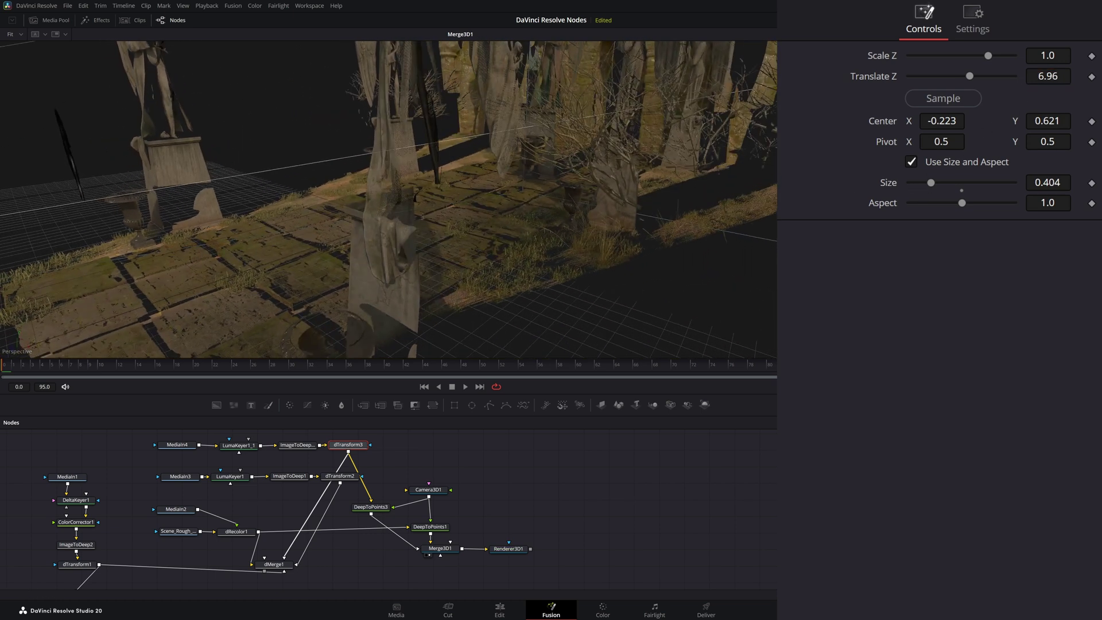
pyautogui.moveTo(1047, 76); pyautogui.dragTo(1082, 76)
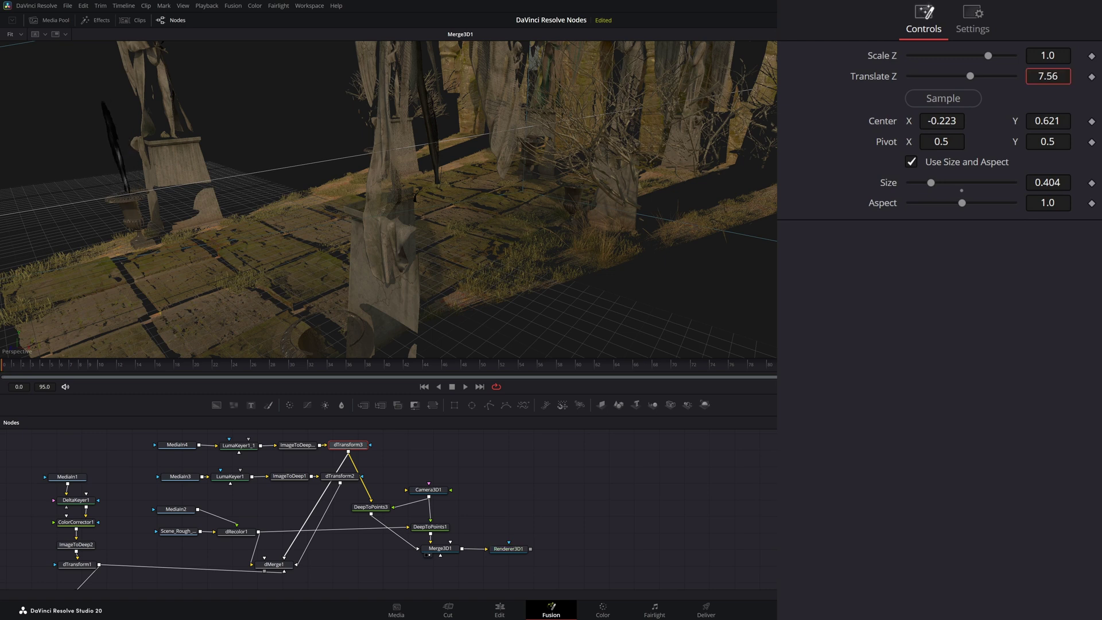
# Set dTransform3's Center X to -0.719 and Center Y to 0.55, and disconnect it from DeepToPoints3.
pyautogui.moveTo(362, 264); pyautogui.dragTo(202, 247)
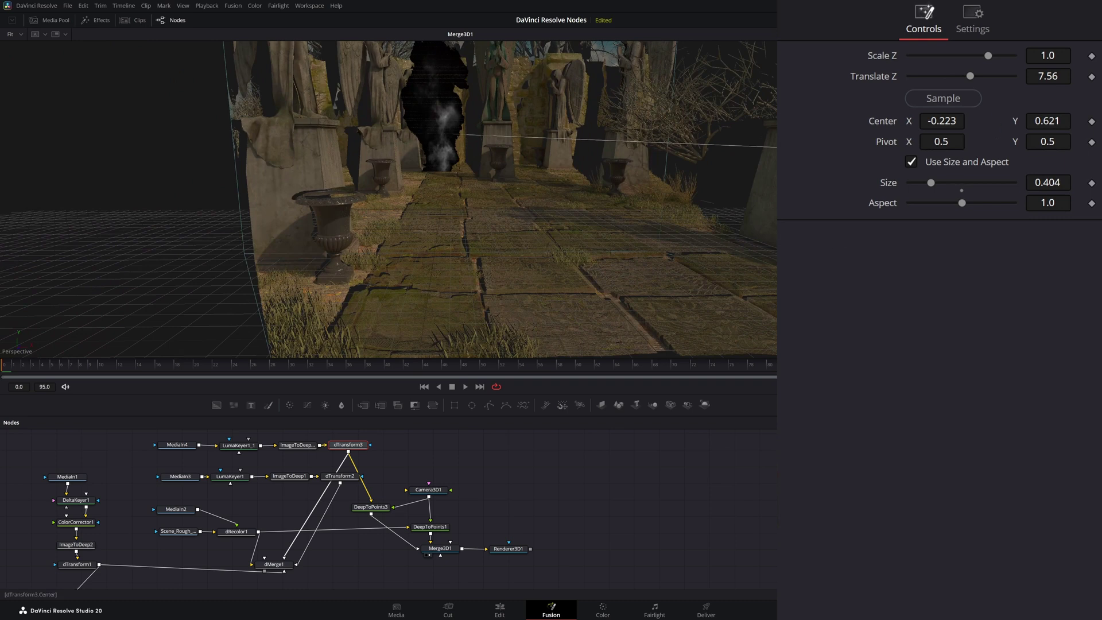
pyautogui.moveTo(943, 121); pyautogui.dragTo(910, 120)
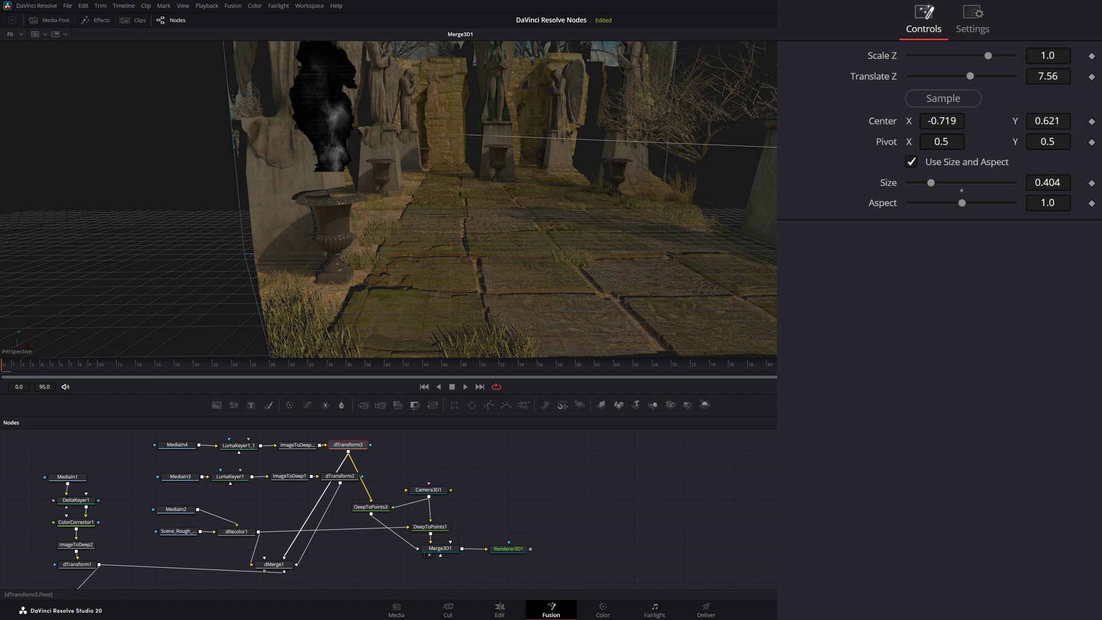
pyautogui.moveTo(1048, 120); pyautogui.dragTo(1036, 120)
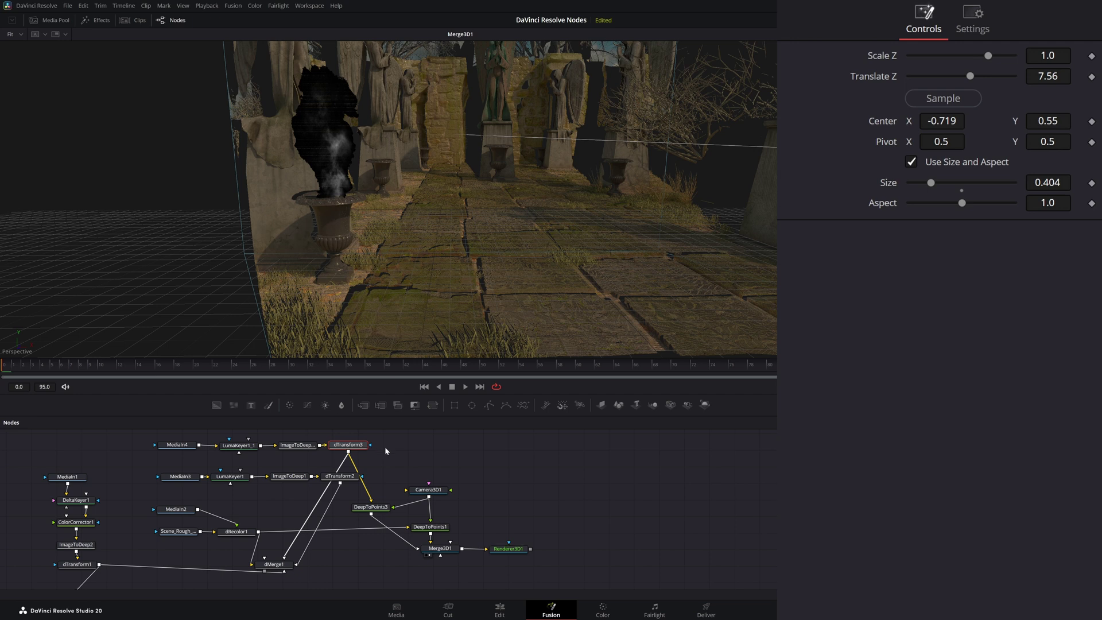
pyautogui.moveTo(373, 503); pyautogui.dragTo(376, 493)
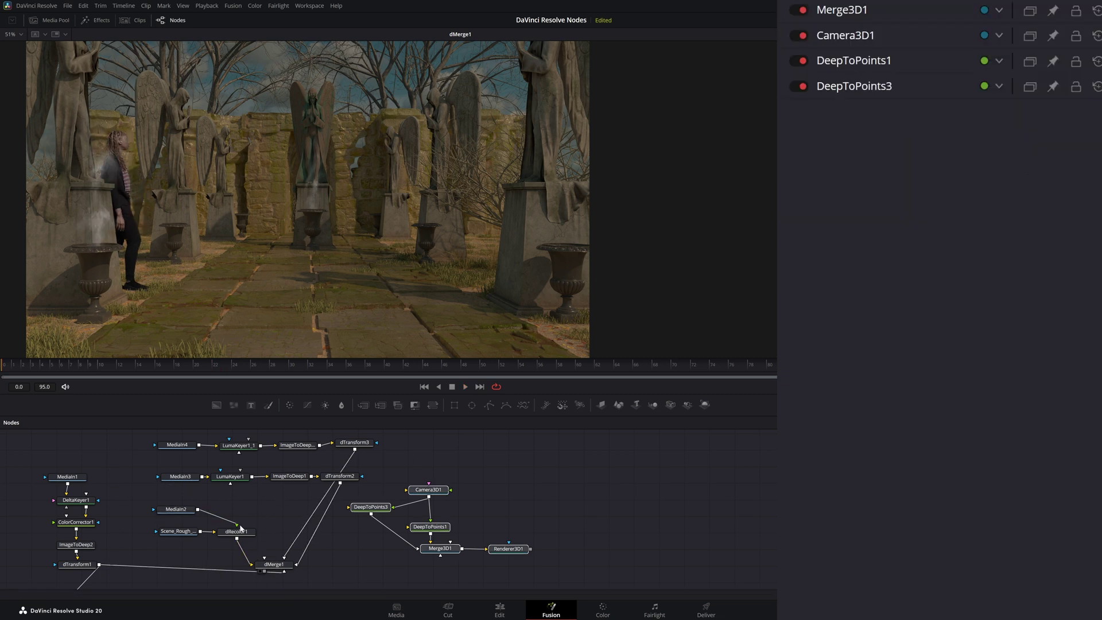
# Move the Camera3D1, DeepToPoints, Merge3D1 and Renderer3D1 node group away from the deep merge branch and show Renderer3D1's settings.
pyautogui.moveTo(378, 466); pyautogui.dragTo(520, 564)
pyautogui.moveTo(435, 529); pyautogui.dragTo(506, 497)
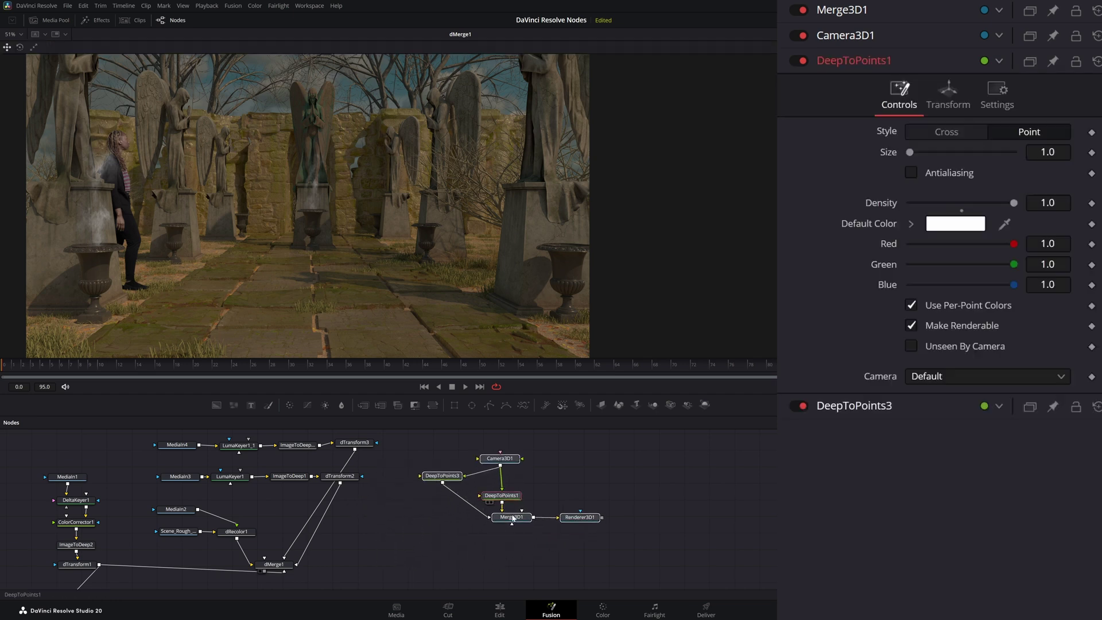
pyautogui.click(512, 517)
pyautogui.click(585, 521)
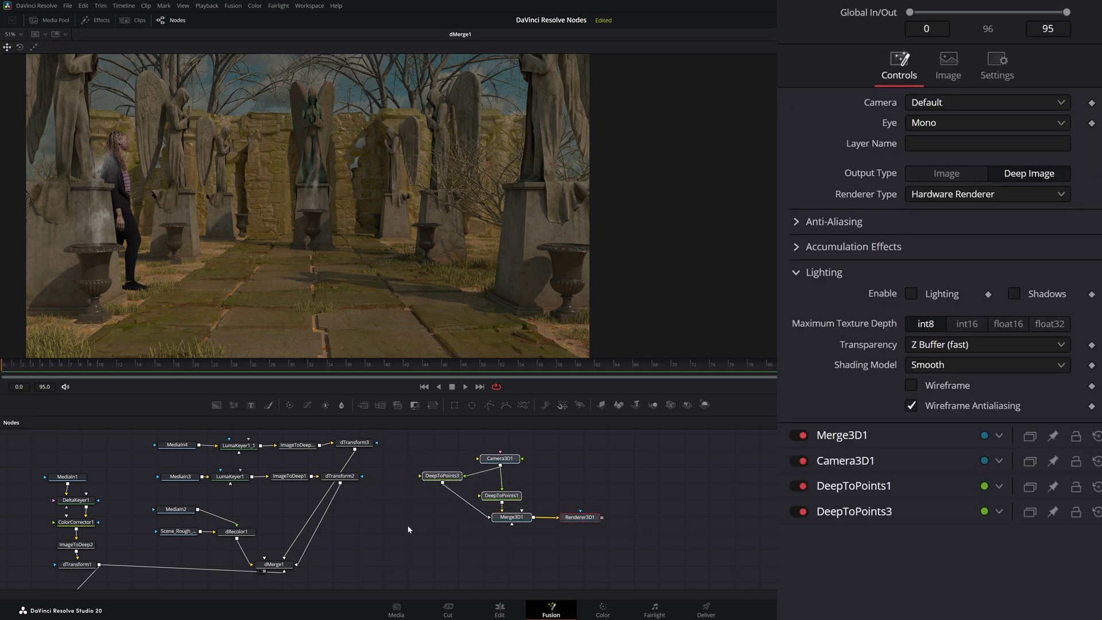
# Add a Deep To Image node to the composition beside dMerge1.
pyautogui.scroll(-2, 396, 505)
pyautogui.click(288, 536)
pyautogui.moveTo(240, 286); pyautogui.dragTo(218, 284)
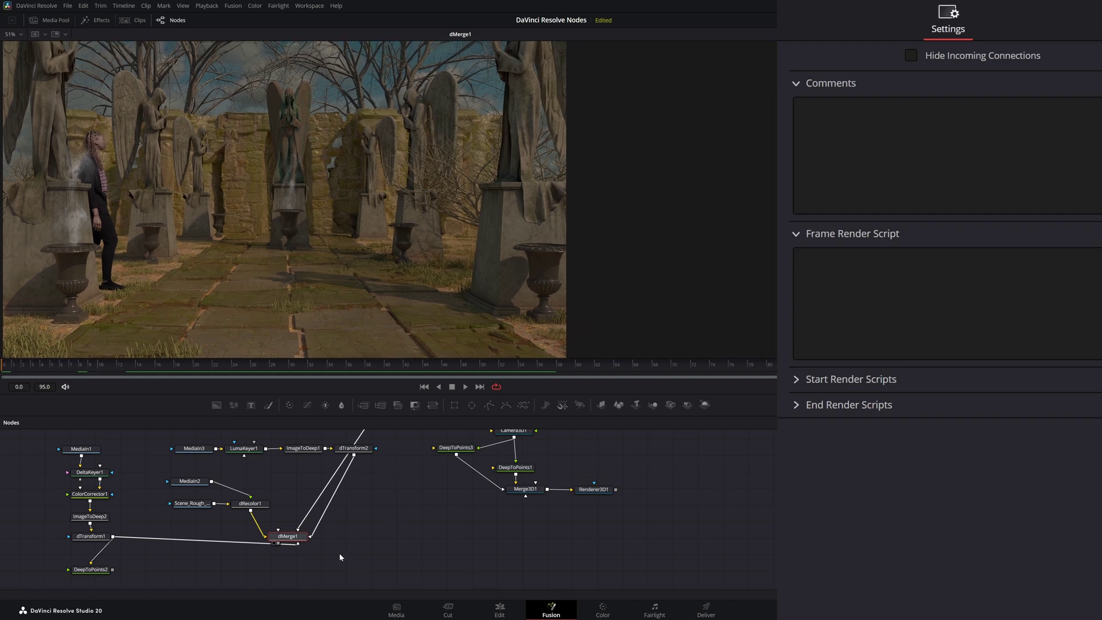
pyautogui.click(314, 555)
pyautogui.hotkey('shift', 'space')
pyautogui.write('dee')
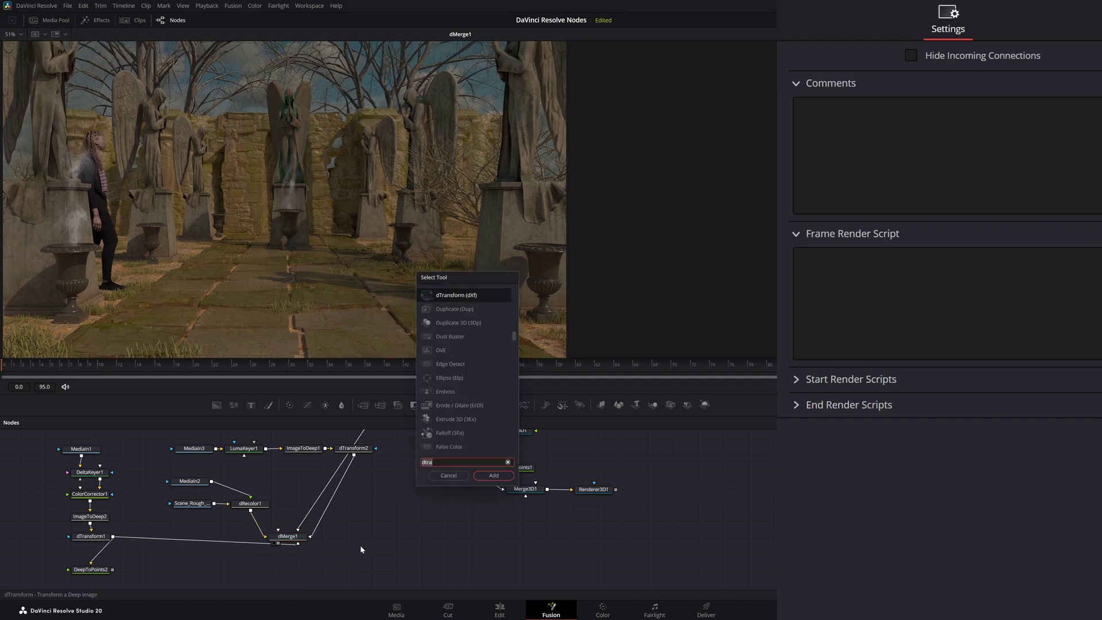
pyautogui.write('p')
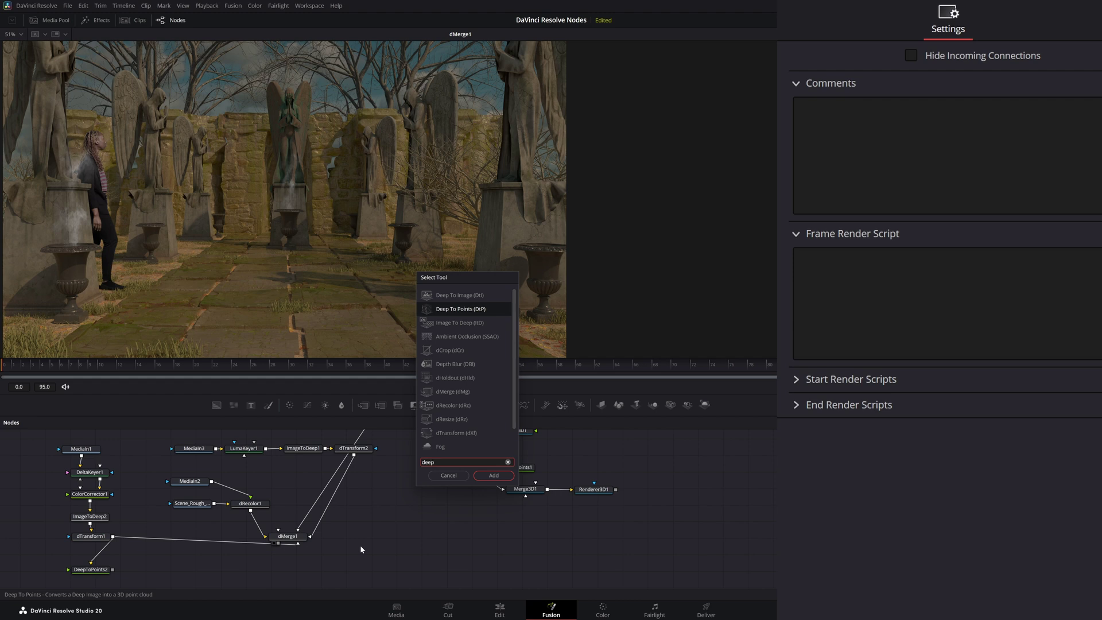
pyautogui.click(448, 296)
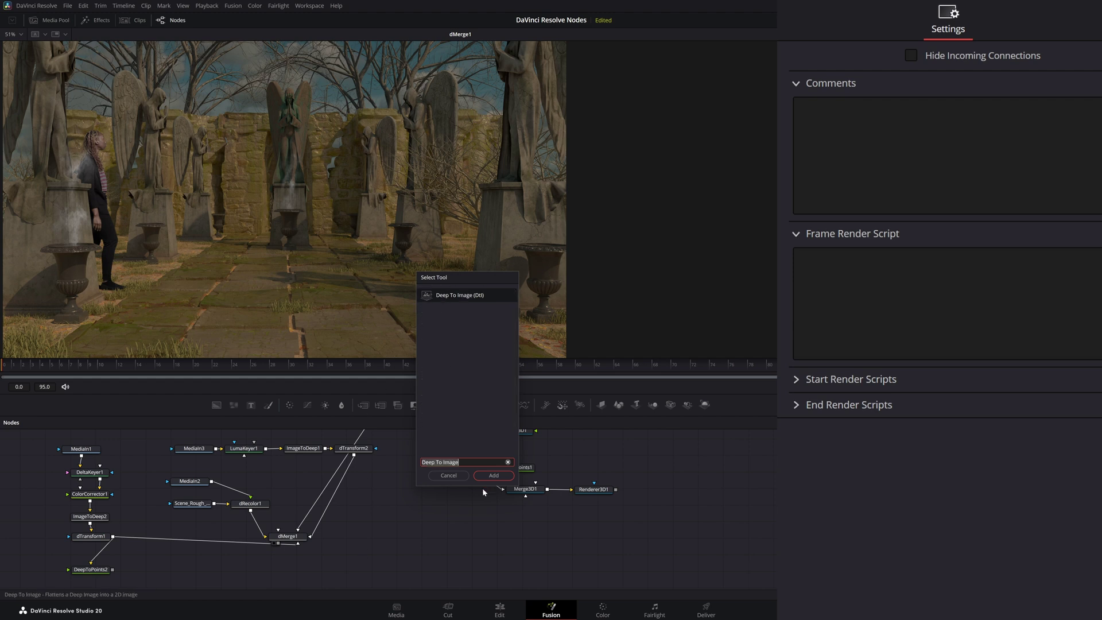
pyautogui.click(500, 475)
pyautogui.click(501, 475)
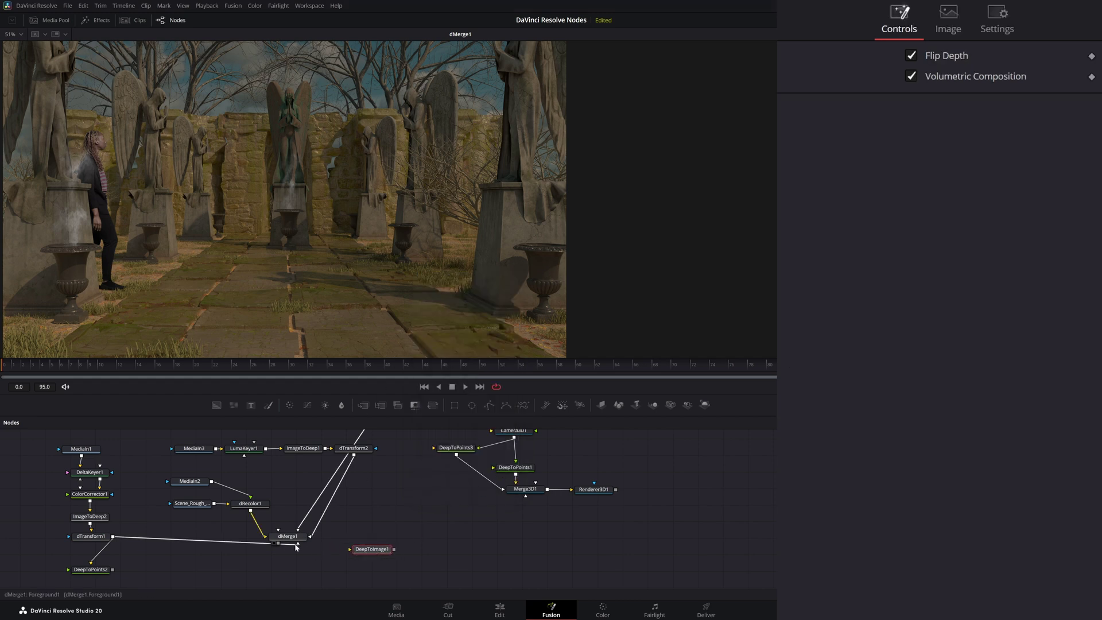
# Connect dMerge1's output to DeepToImage1 and view the flattened image.
pyautogui.moveTo(279, 544); pyautogui.dragTo(387, 540)
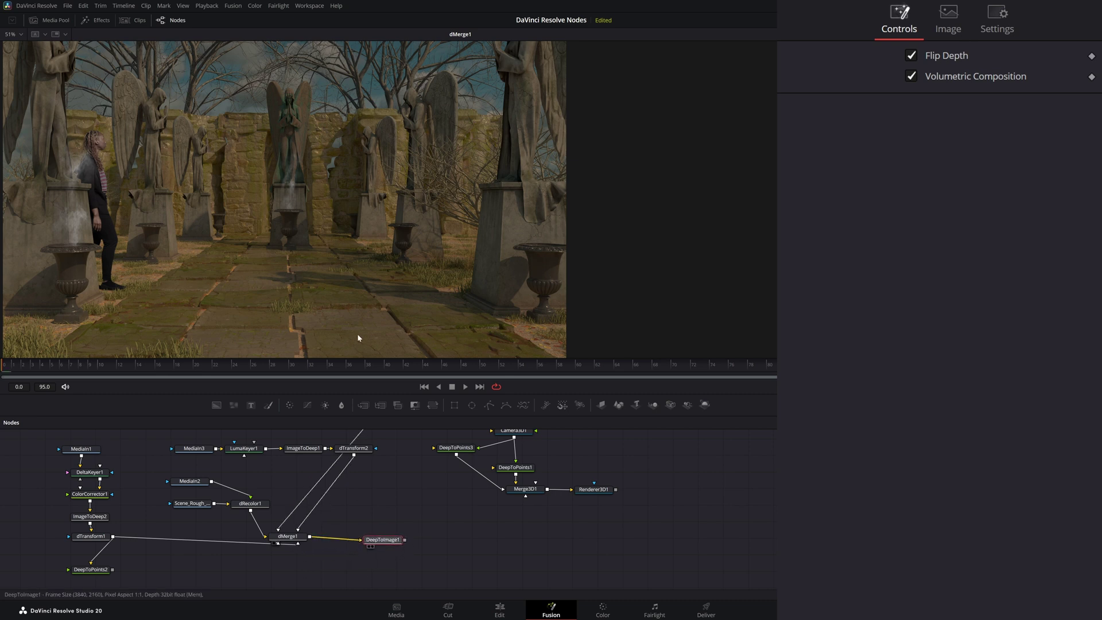
pyautogui.moveTo(359, 334); pyautogui.dragTo(358, 326)
pyautogui.moveTo(382, 538); pyautogui.dragTo(387, 541)
# Examine the viewer's channel options for DeepToImage1, including Alpha and Depth.
pyautogui.rightClick(253, 230)
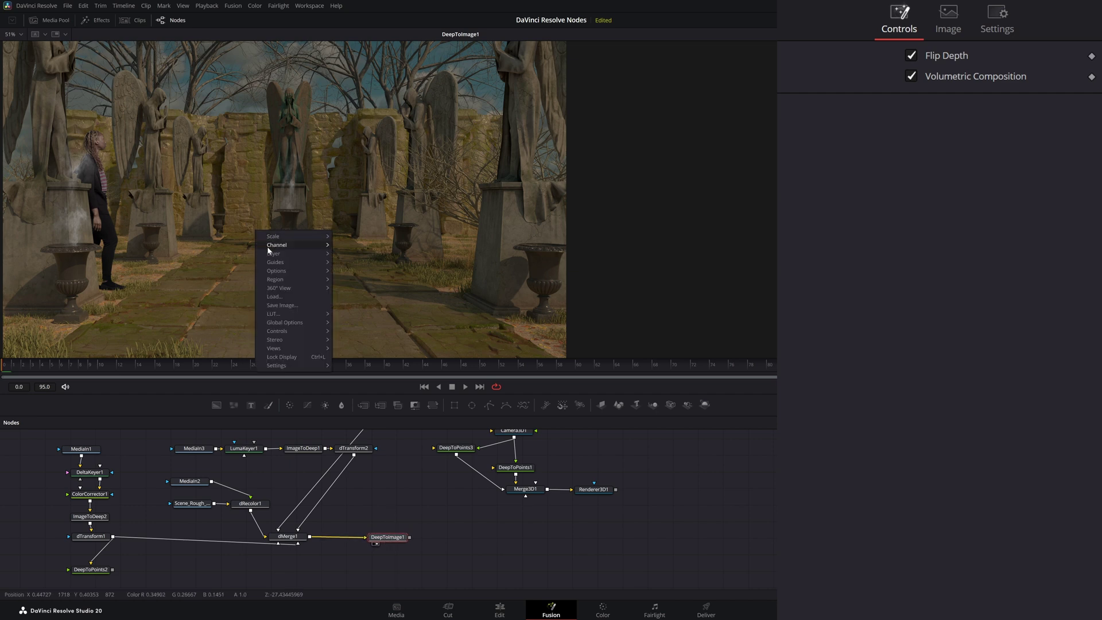
pyautogui.moveTo(282, 250)
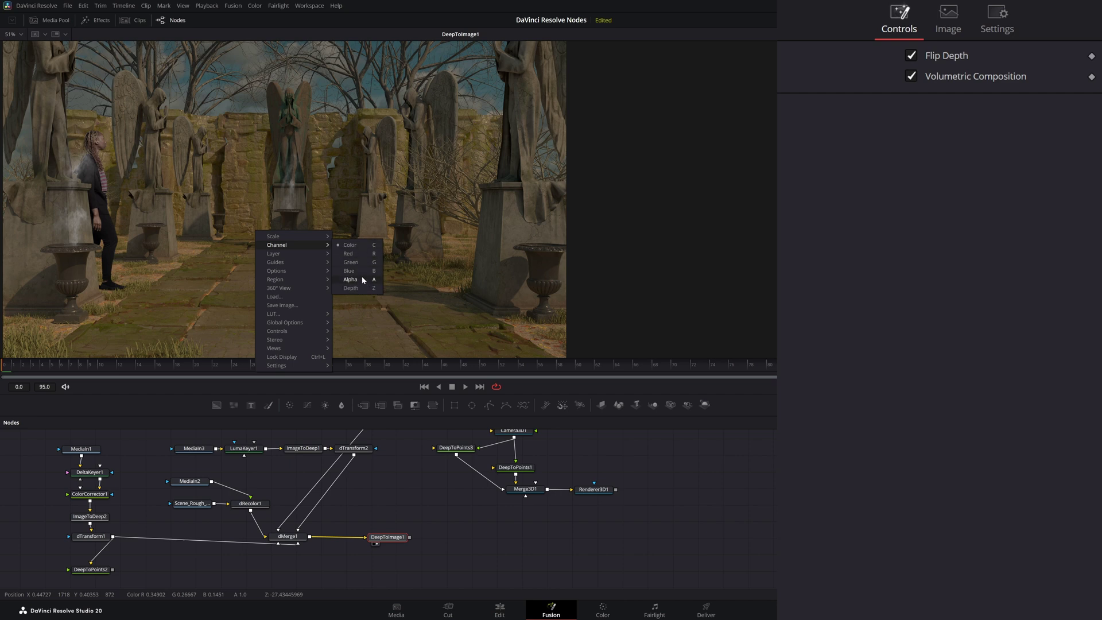
pyautogui.click(420, 495)
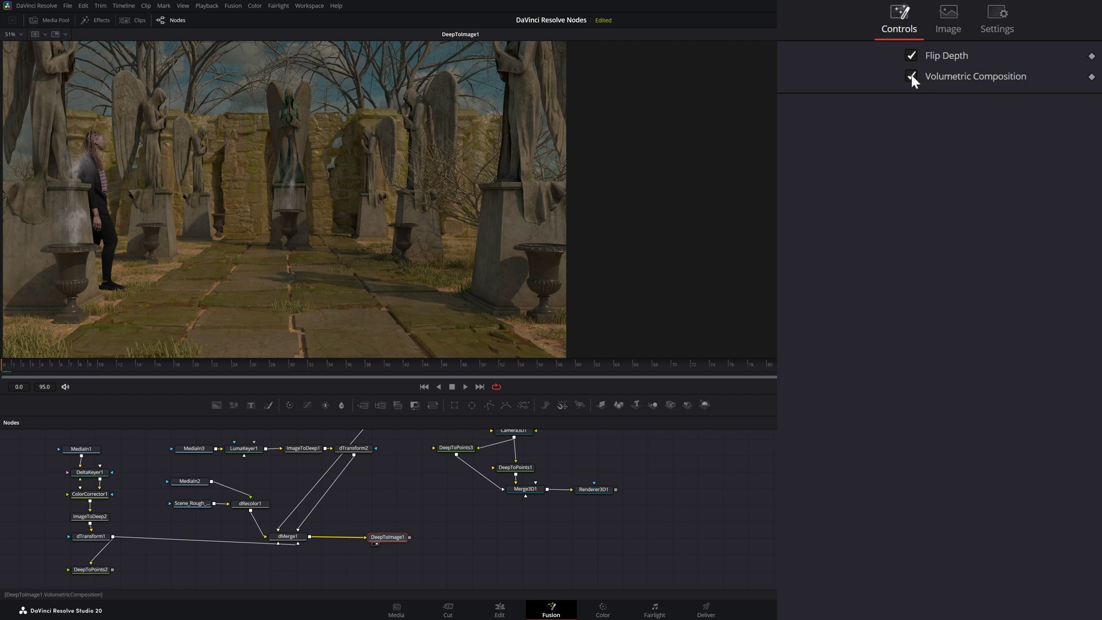
# Disconnect DeepToImage1 from dMerge1, move it beside the 3D nodes and try to feed it from Merge3D1.
pyautogui.moveTo(386, 538); pyautogui.dragTo(390, 536)
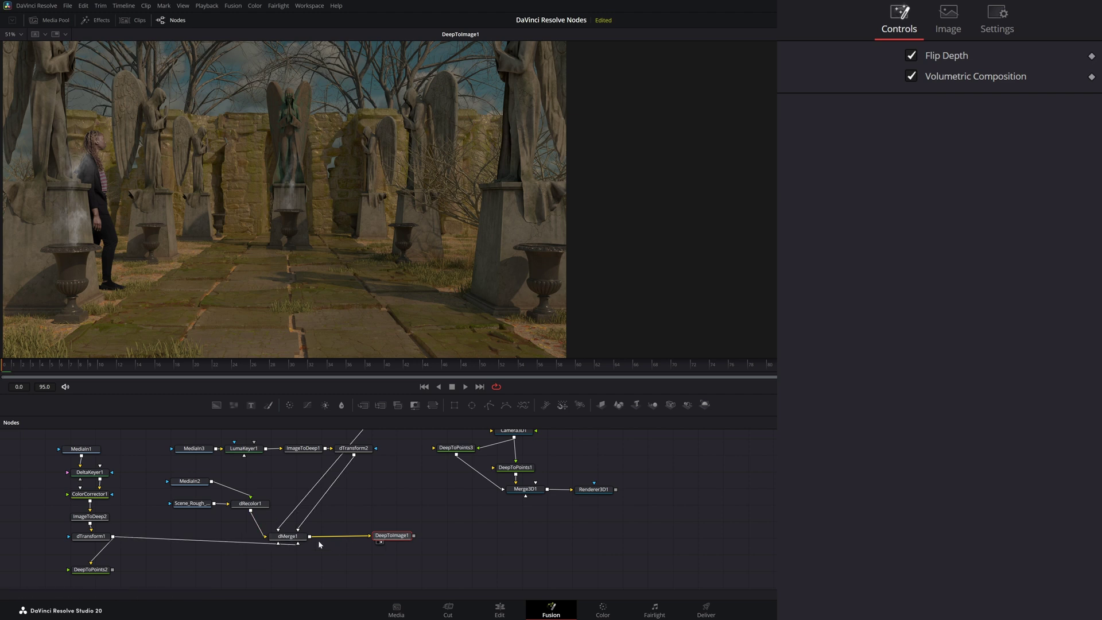
pyautogui.click(371, 536)
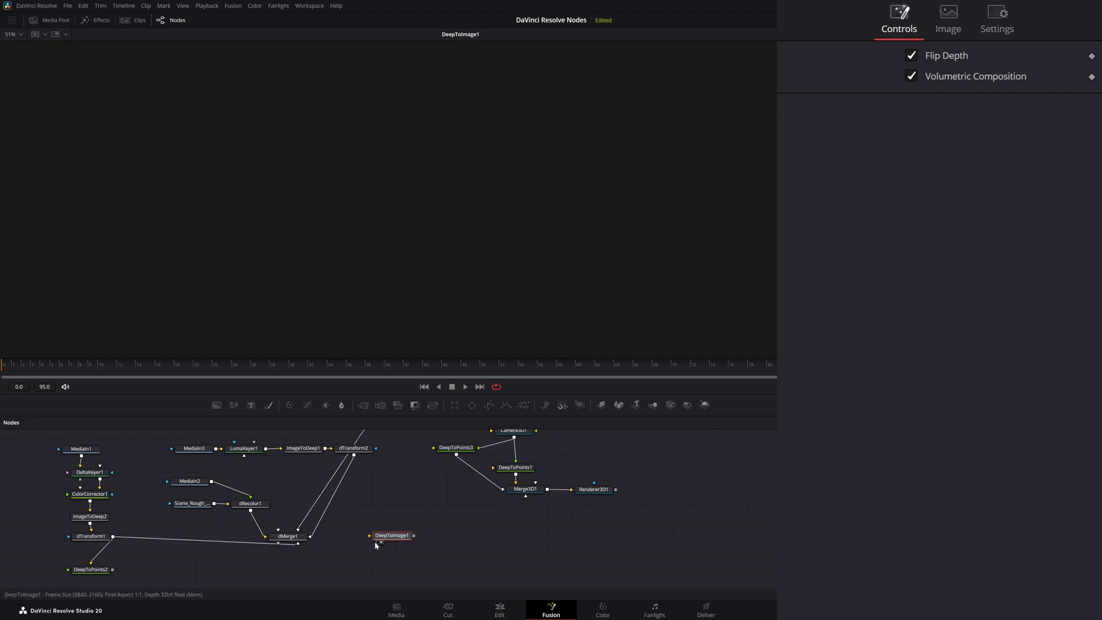
pyautogui.moveTo(385, 538); pyautogui.dragTo(623, 525)
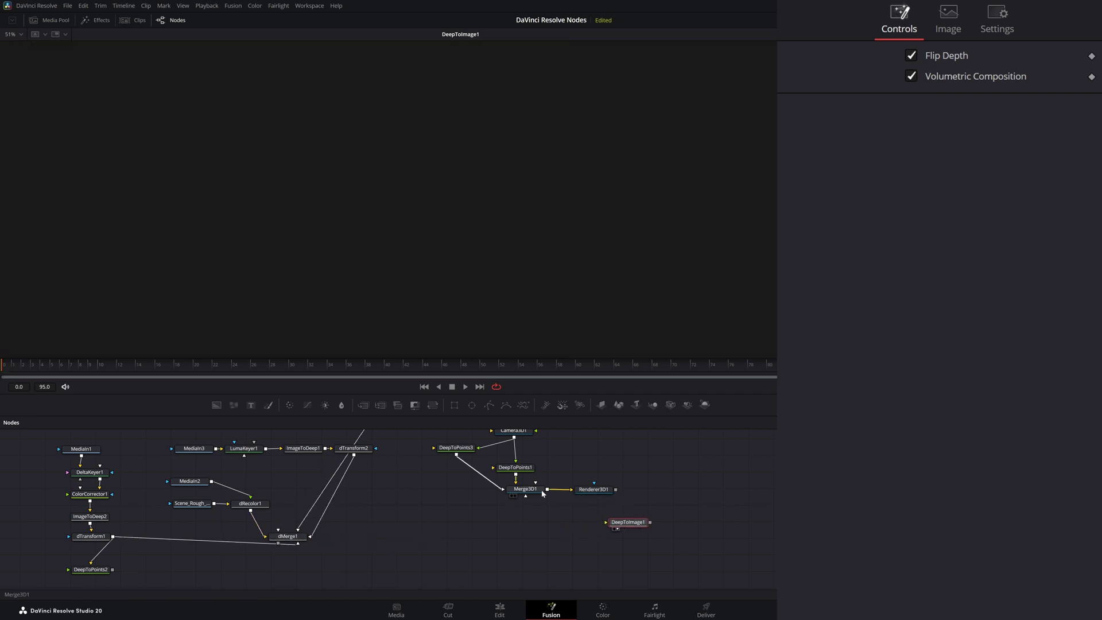
pyautogui.moveTo(549, 492); pyautogui.dragTo(608, 527)
pyautogui.moveTo(515, 468); pyautogui.dragTo(539, 458)
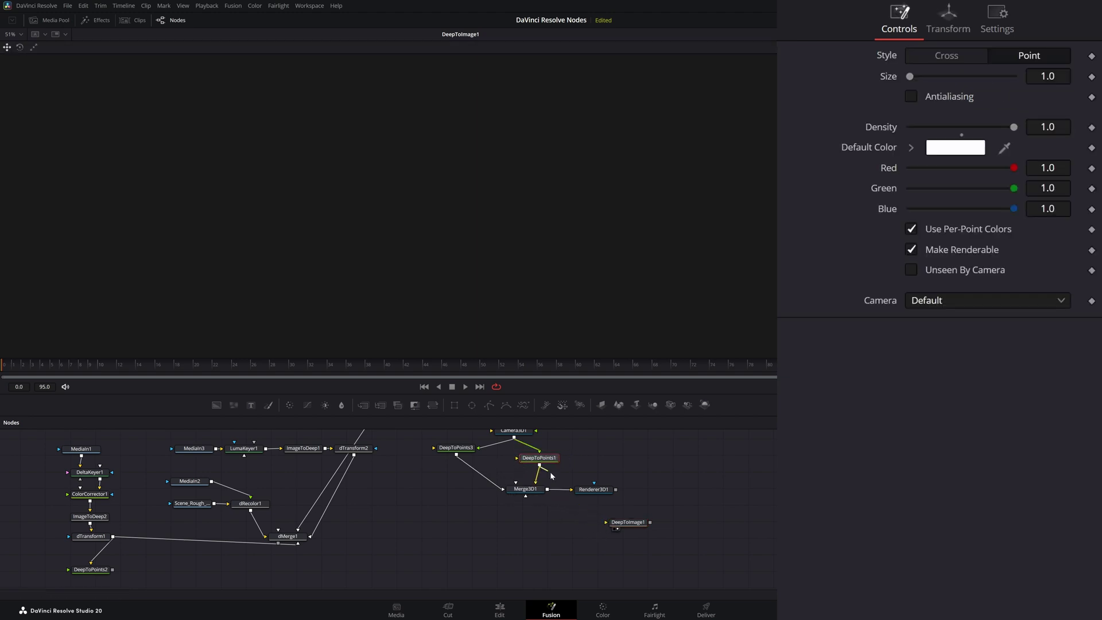
pyautogui.moveTo(577, 518)
pyautogui.mouseDown()
pyautogui.moveTo(607, 522)
pyautogui.moveTo(571, 532)
pyautogui.mouseUp()
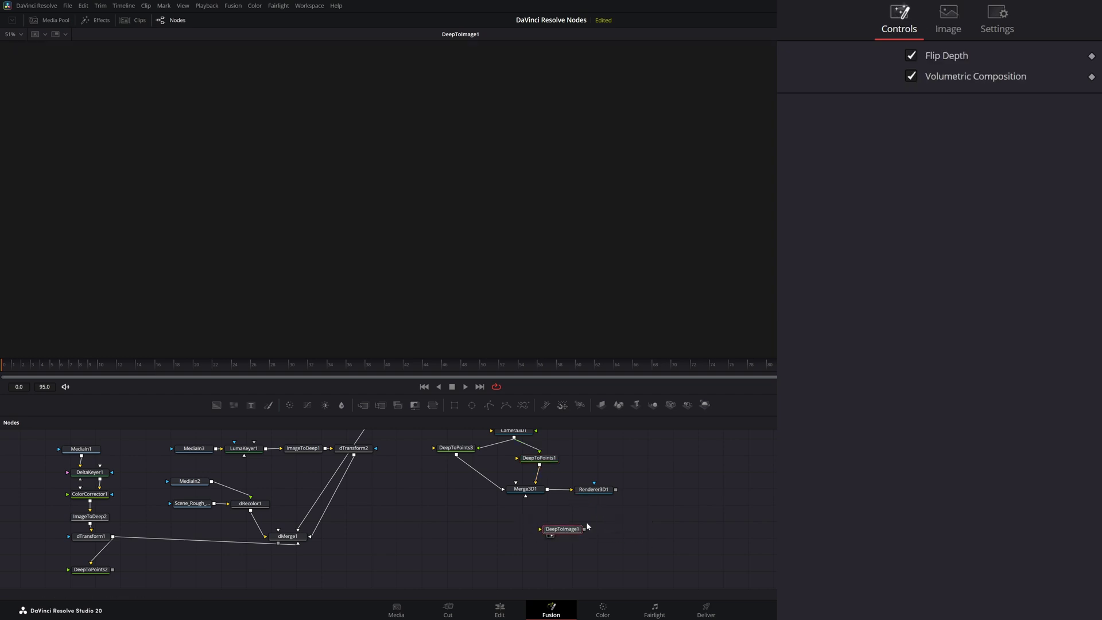
# Check Renderer3D1's Deep Image output type, then move DeepToImage1 back beside dMerge1 and reconnect dMerge1's output to it.
pyautogui.click(598, 491)
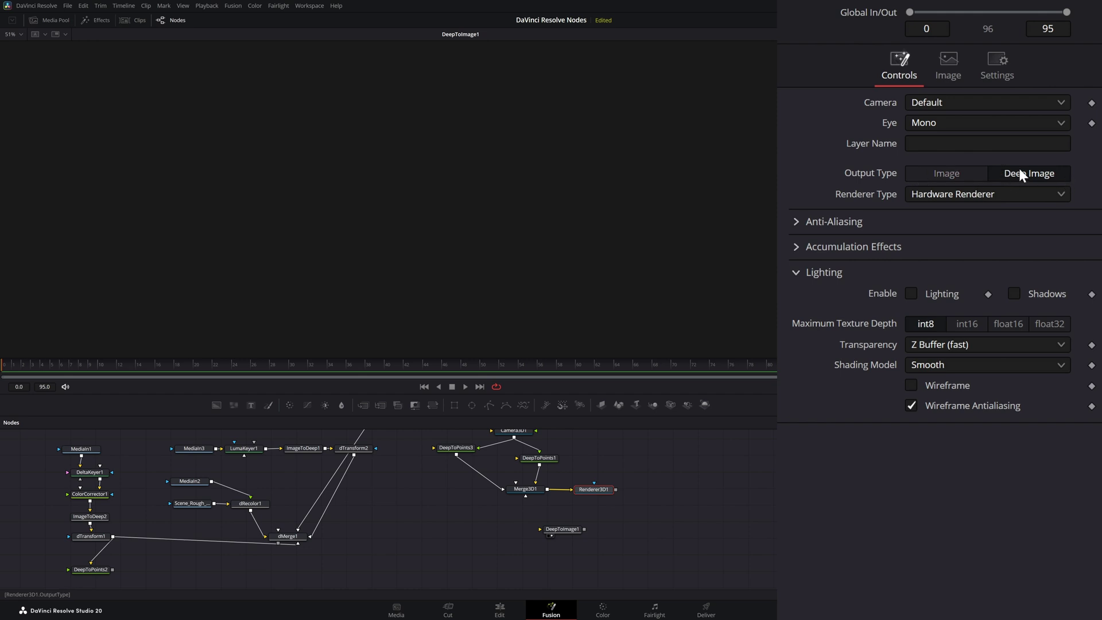
pyautogui.moveTo(617, 491); pyautogui.dragTo(359, 544)
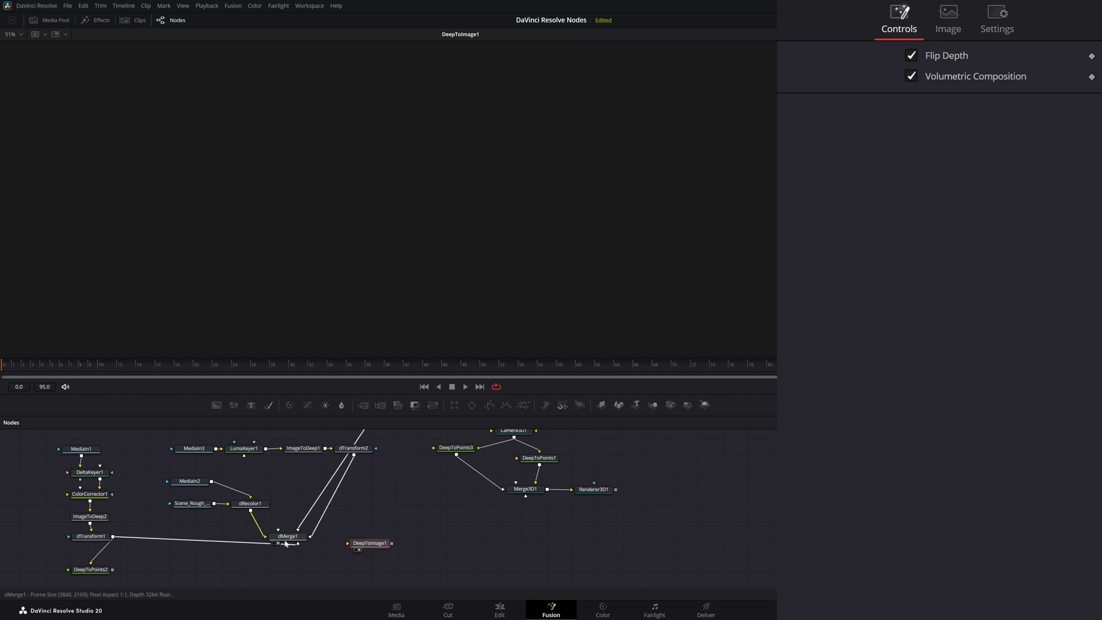
pyautogui.moveTo(279, 544); pyautogui.dragTo(385, 541)
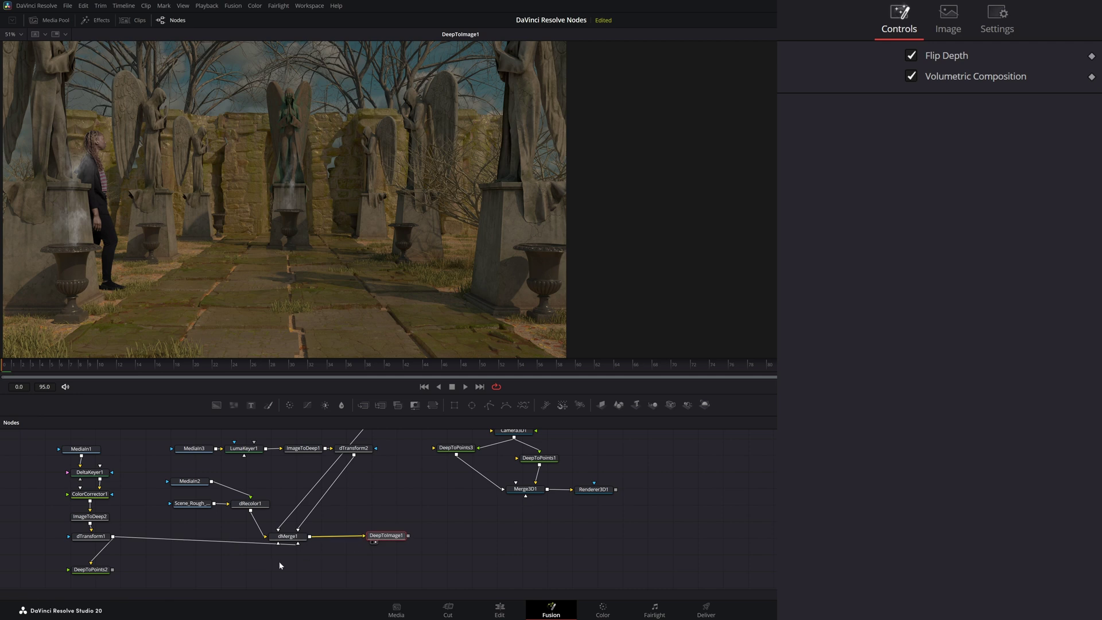
# Play back the flattened composite and reposition DeepToImage1 up and away from dMerge1.
pyautogui.click(287, 539)
pyautogui.moveTo(392, 540); pyautogui.dragTo(389, 540)
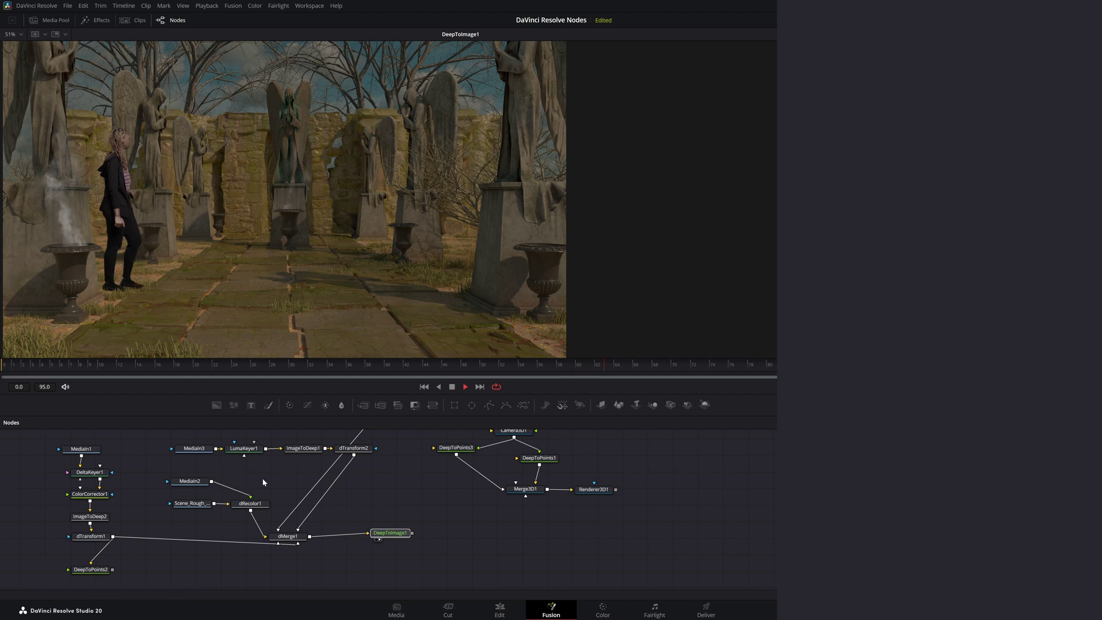
pyautogui.moveTo(392, 534); pyautogui.dragTo(400, 519)
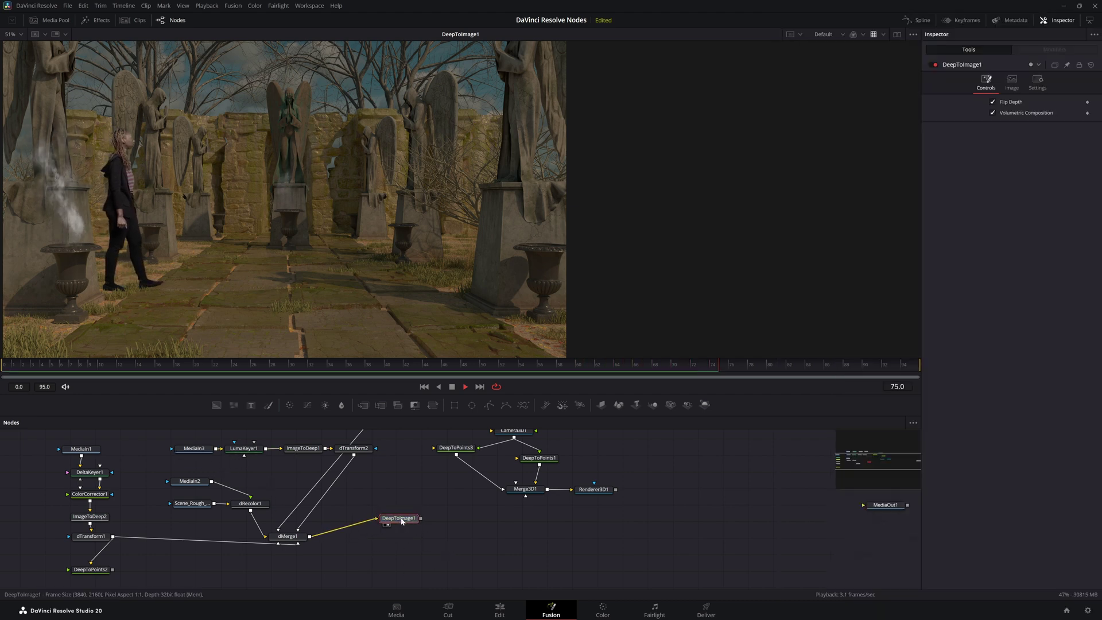